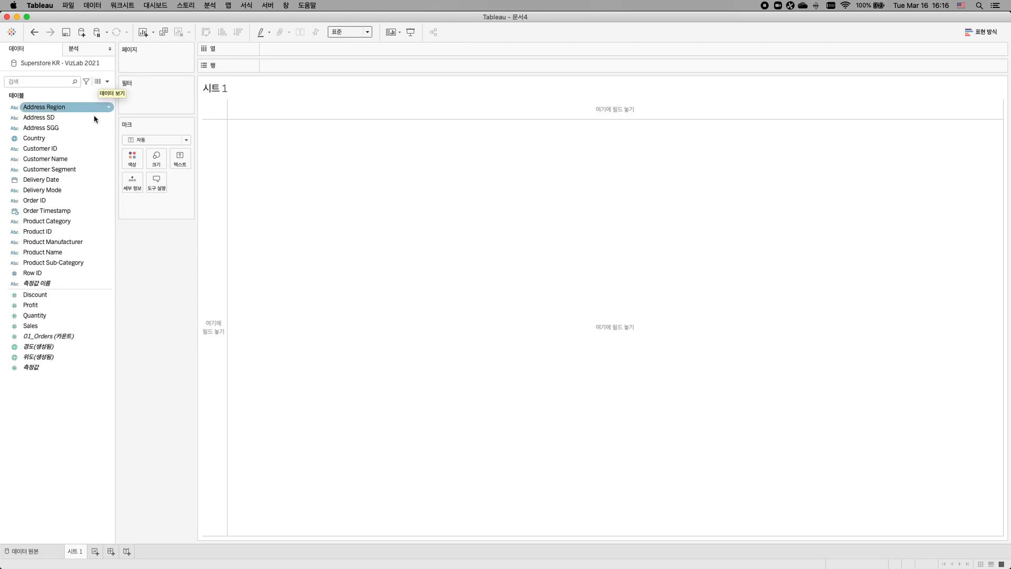
Plot the sum of Sales by Order Timestamp year as a line chart, and clear the sheet.
double_click(59, 328)
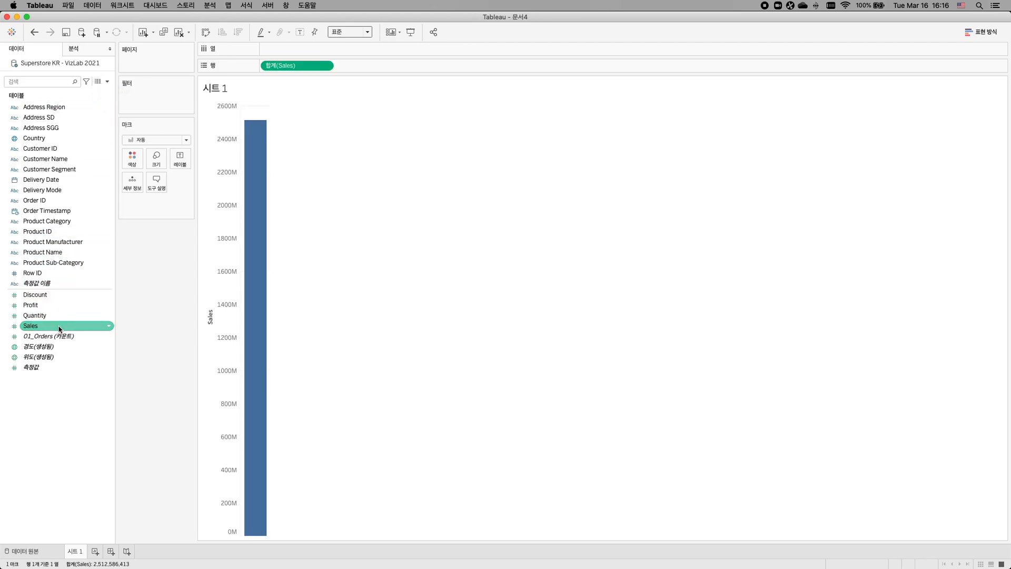
double_click(55, 211)
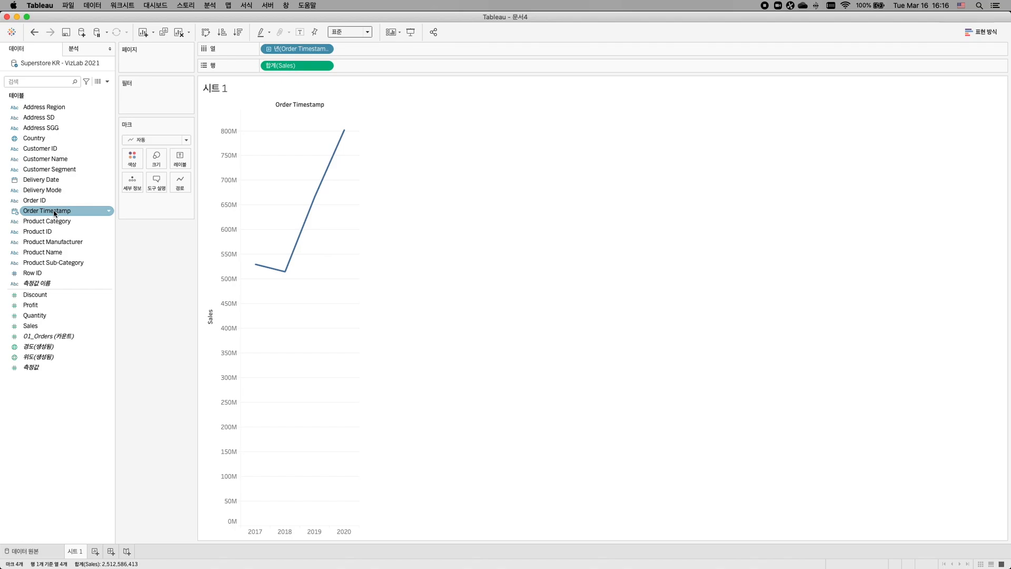
mouse_move(264, 273)
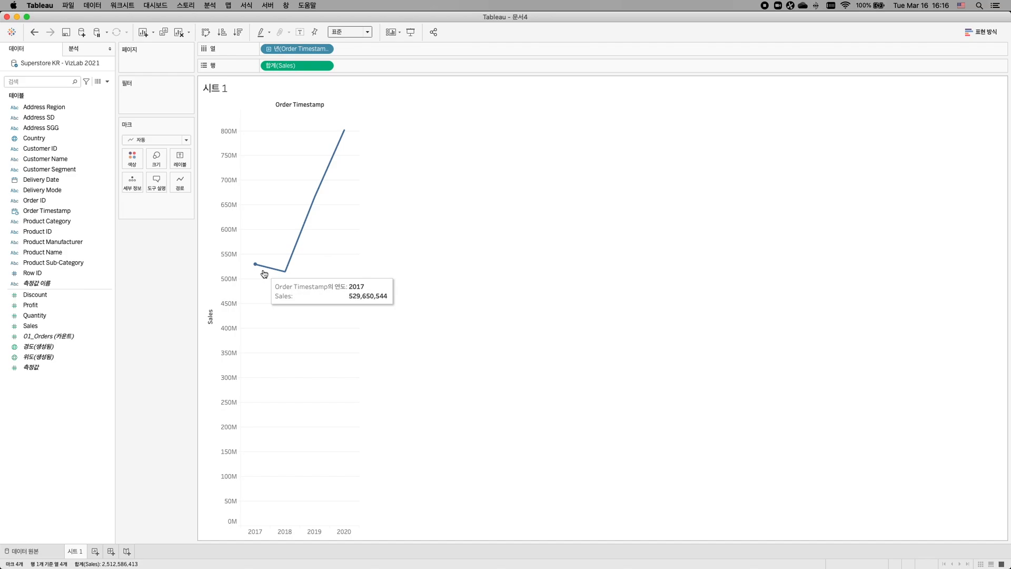
click(179, 32)
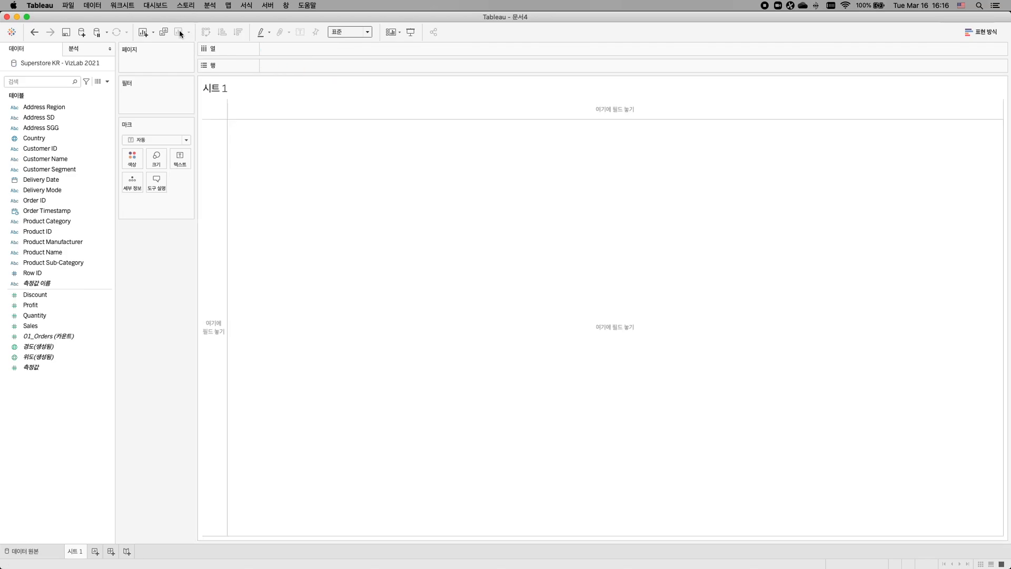
Show Sales as text values under Order Timestamp year columns, and clear the sheet.
double_click(72, 213)
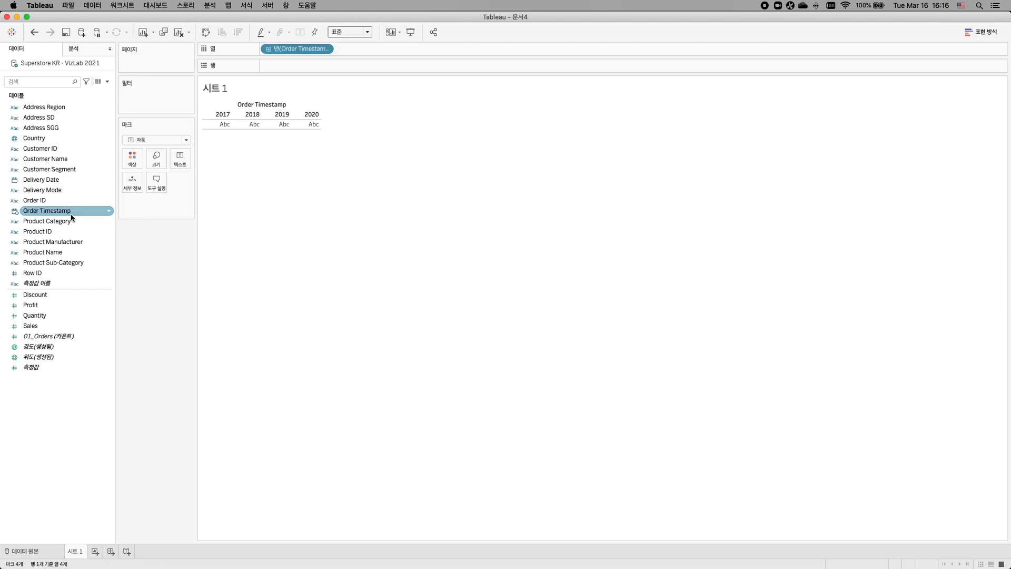
double_click(61, 326)
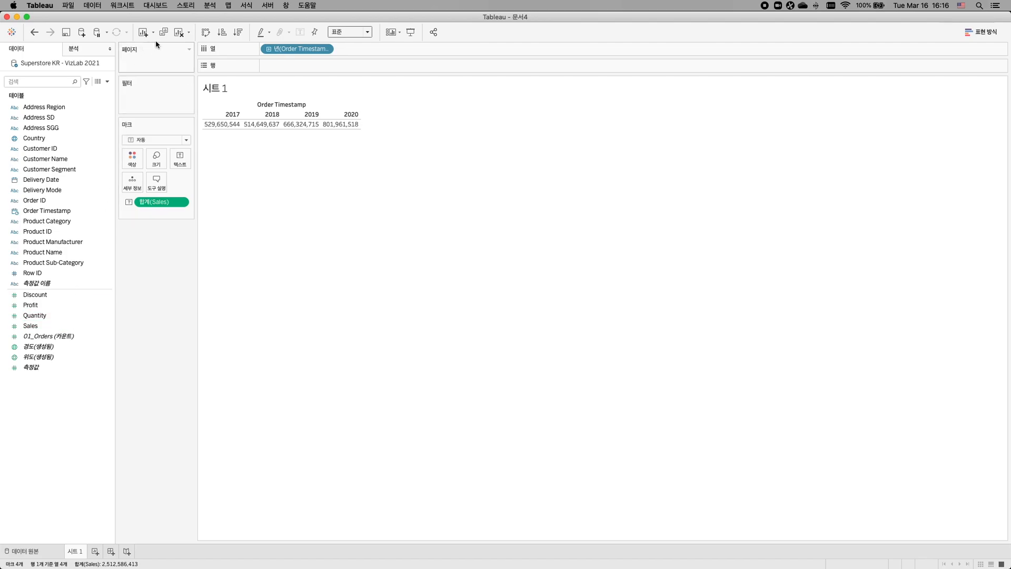
click(179, 32)
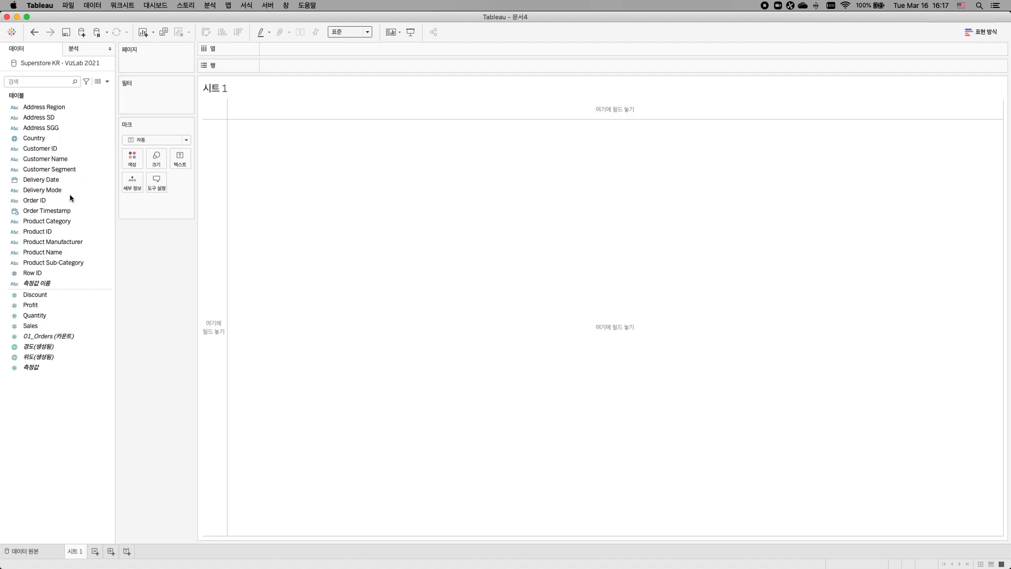
Build a text table of Sales with Product Category on rows and Order Timestamp years on columns.
click(51, 221)
double_click(50, 221)
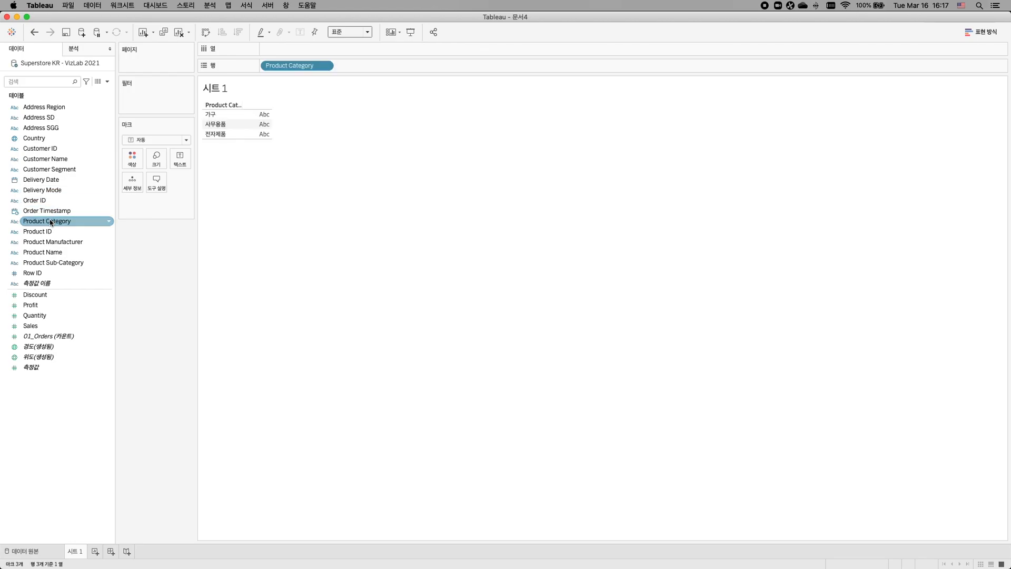
click(51, 211)
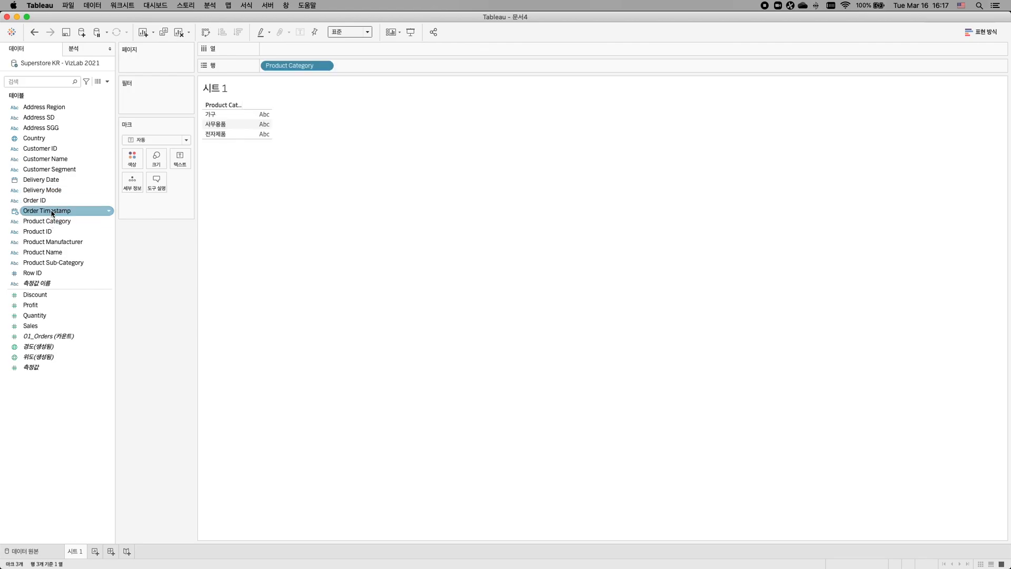
double_click(52, 211)
click(328, 186)
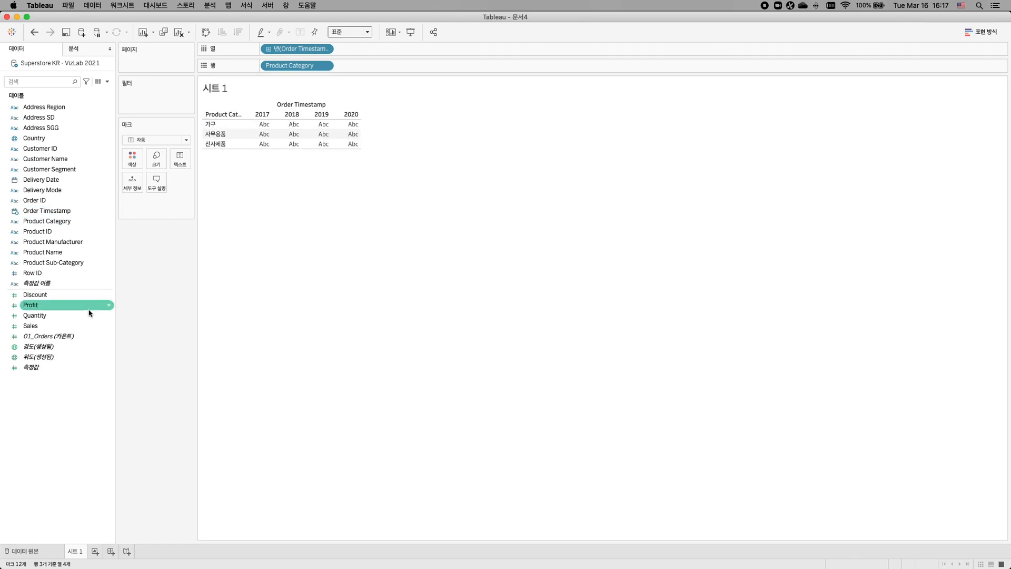
drag(62, 322, 184, 157)
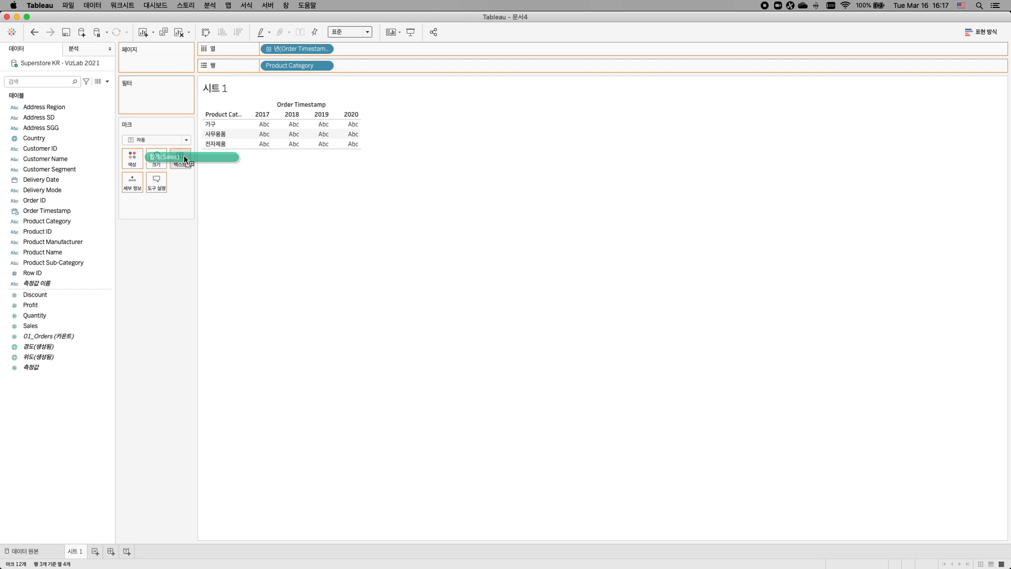
drag(184, 155, 184, 158)
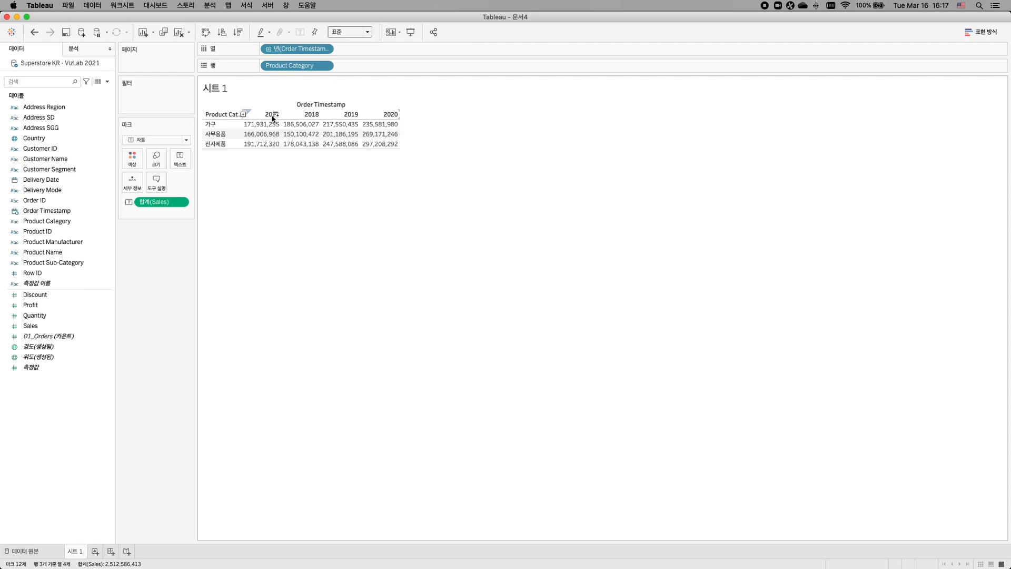
Set the table's fit to entire view (전체 보기).
mouse_move(255, 128)
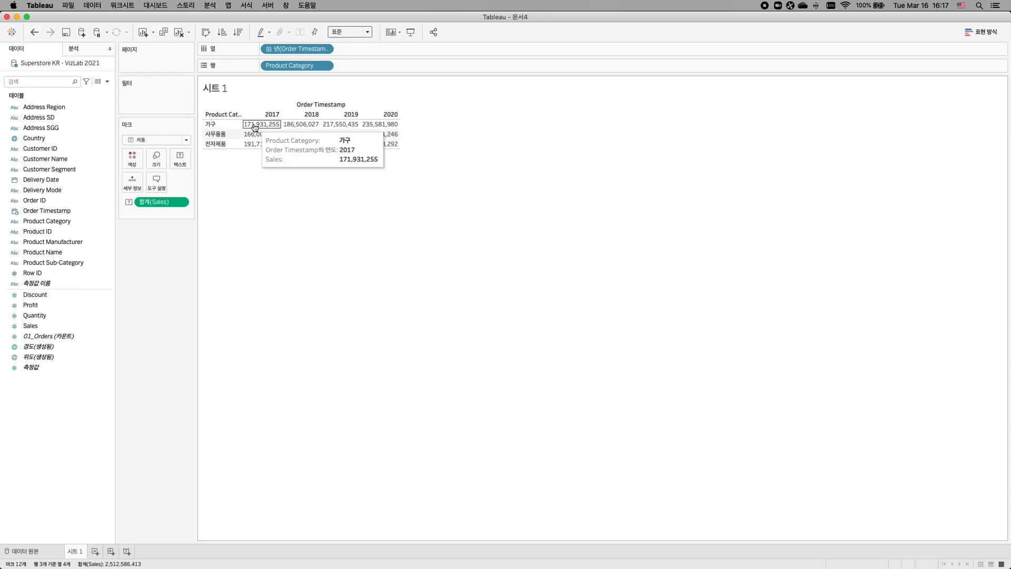
mouse_move(341, 140)
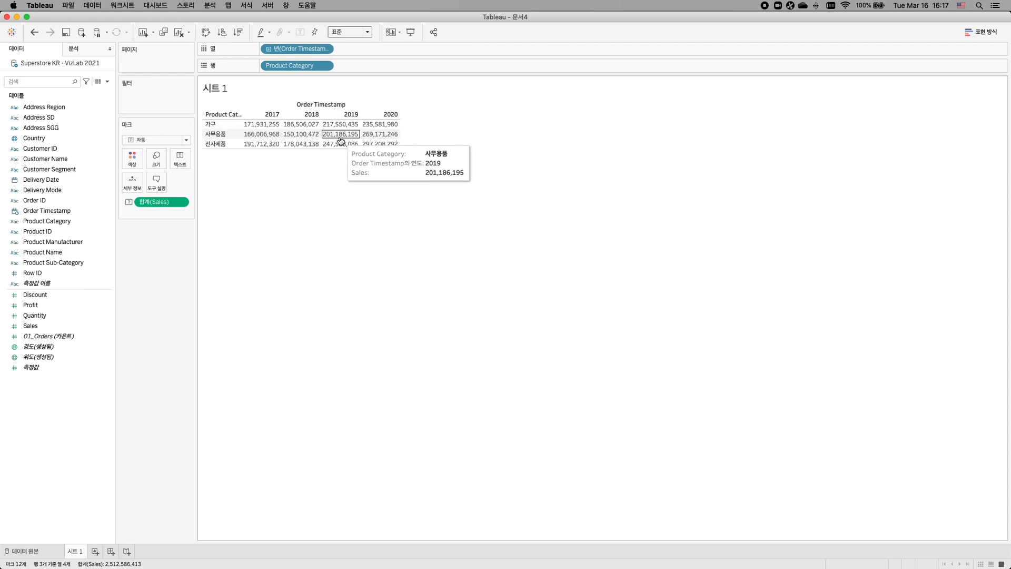
mouse_move(385, 137)
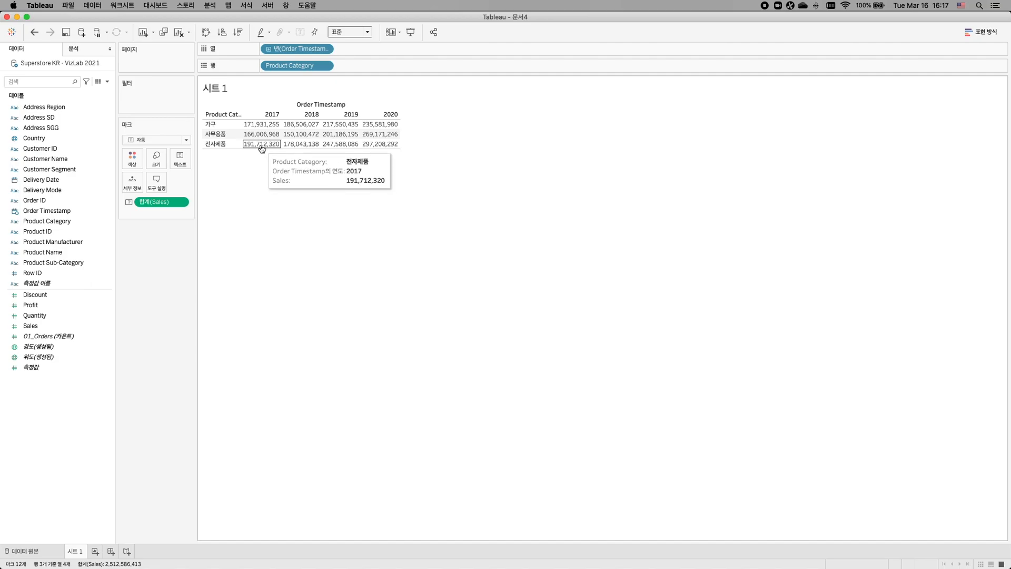
mouse_move(263, 147)
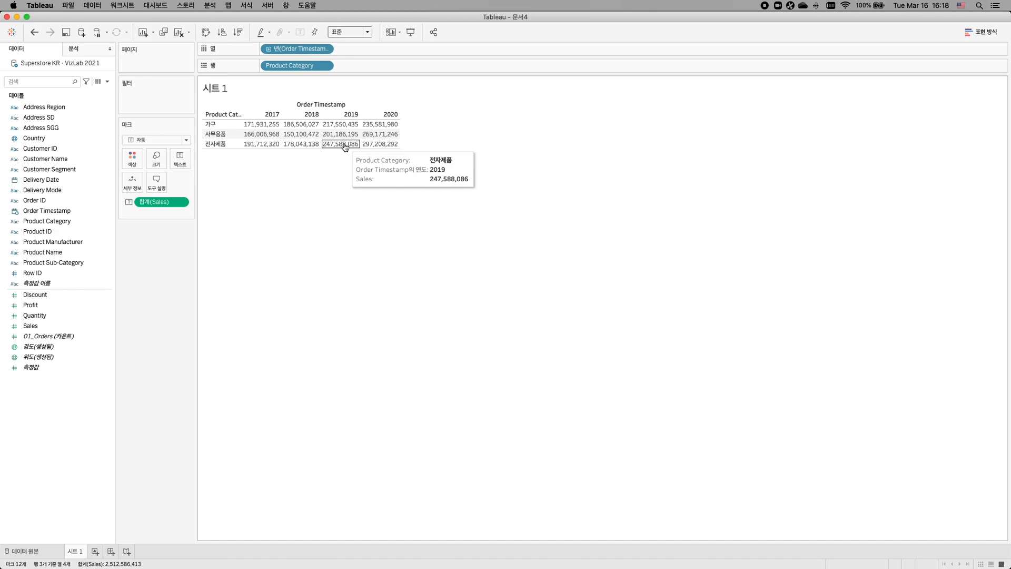
click(349, 32)
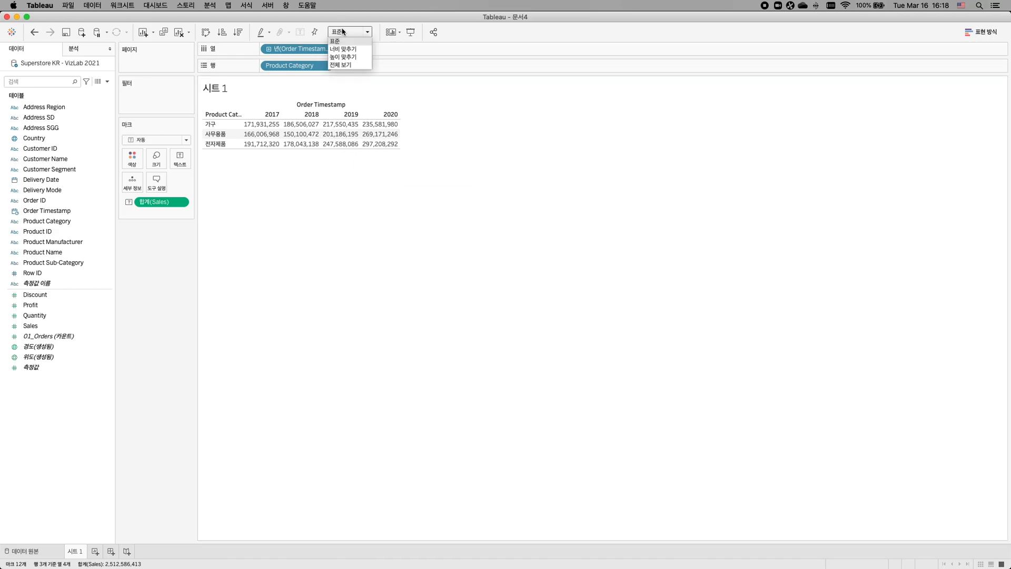
click(340, 65)
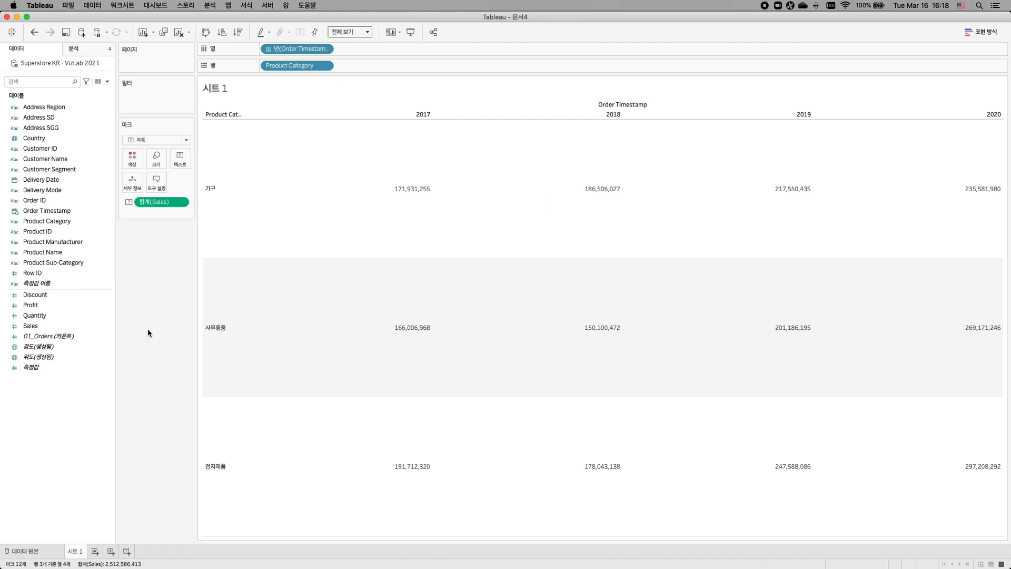
Colour the table's marks by Sales and change the mark type to square (사각형).
click(48, 327)
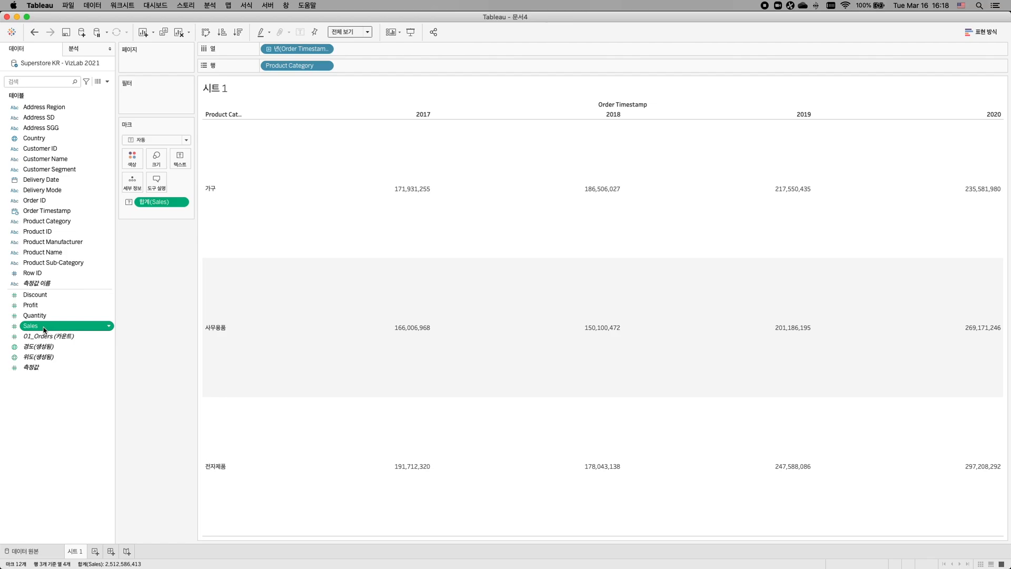
drag(30, 330, 132, 164)
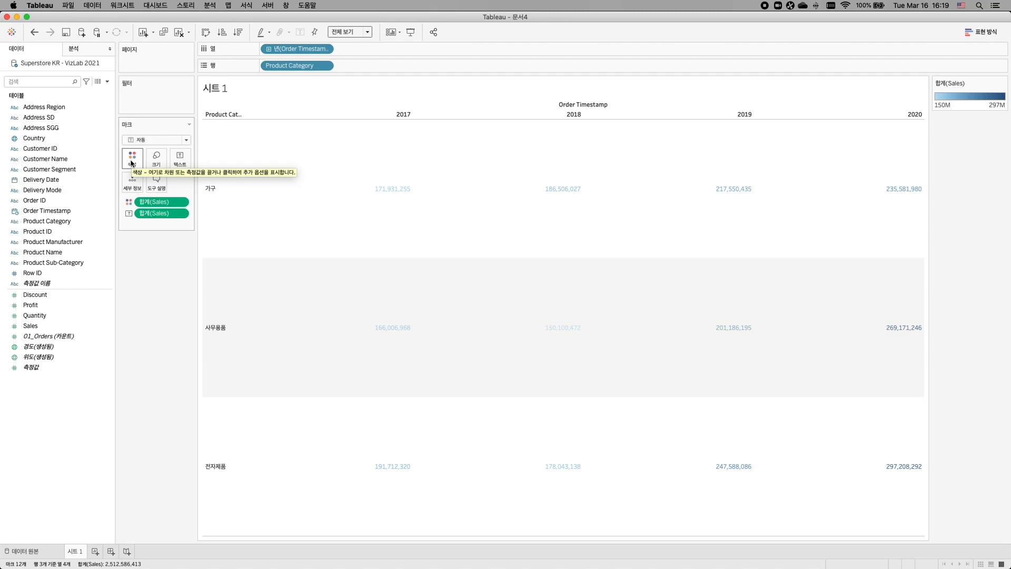
mouse_move(313, 211)
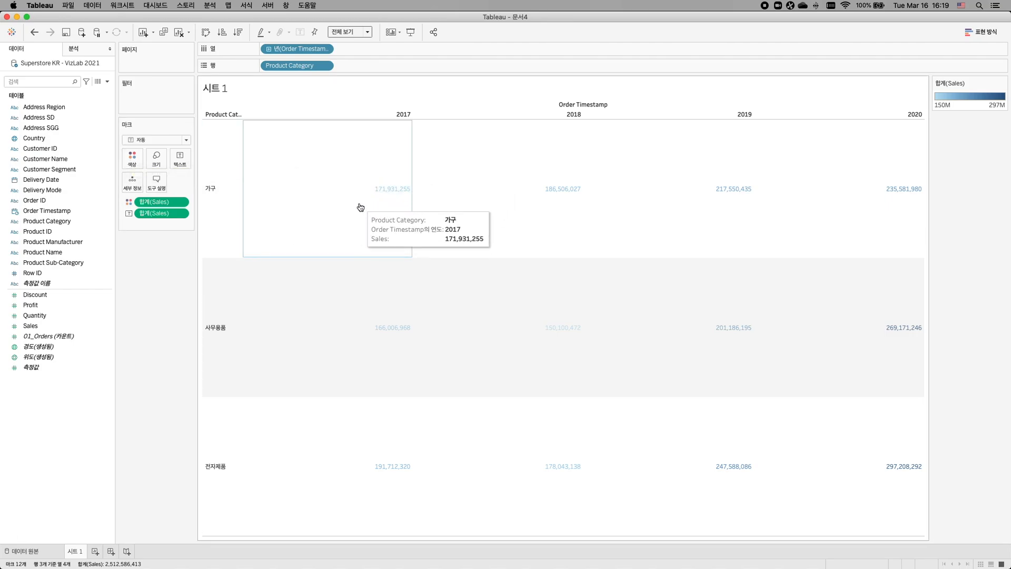
mouse_move(780, 403)
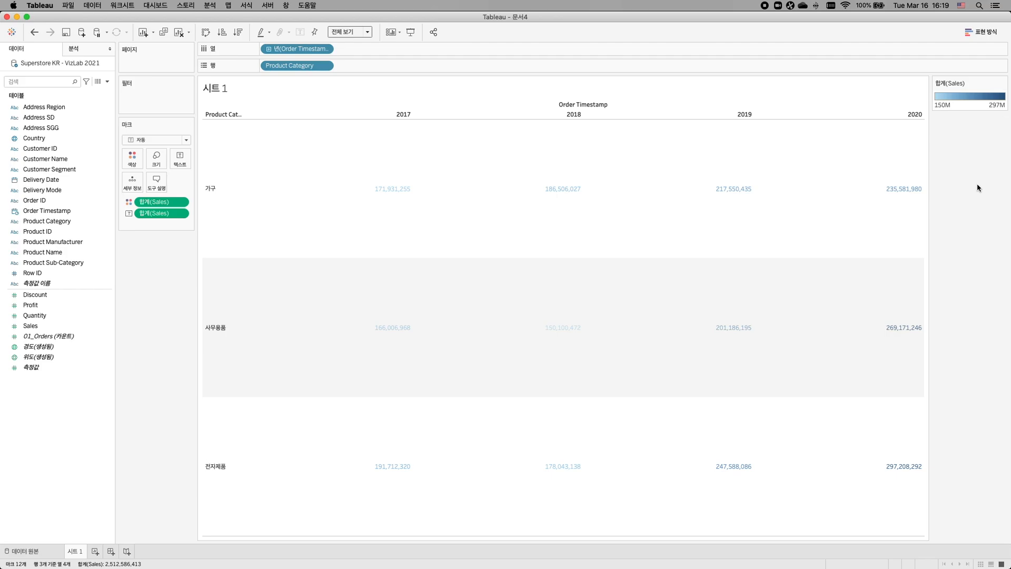
mouse_move(874, 481)
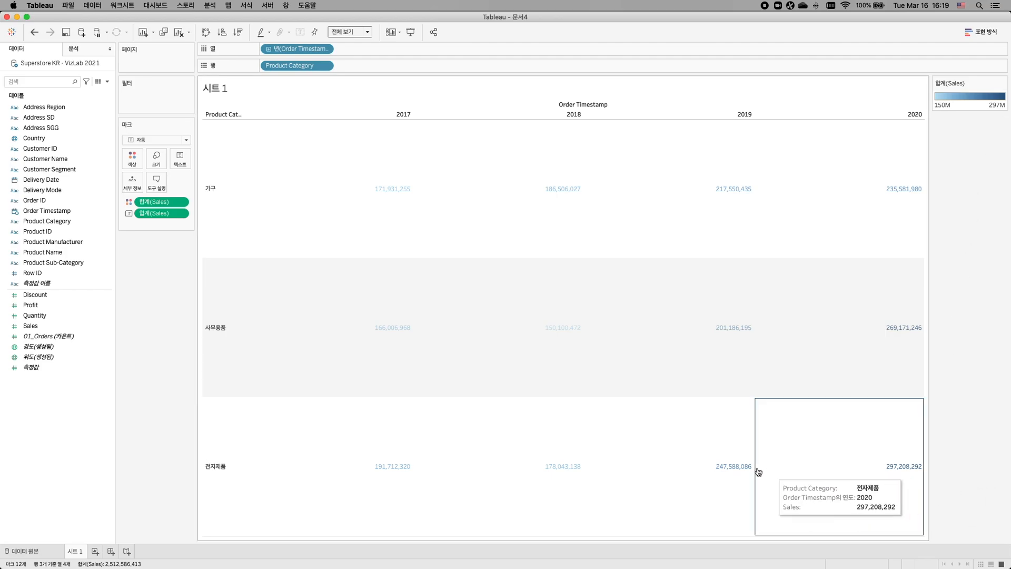
mouse_move(475, 334)
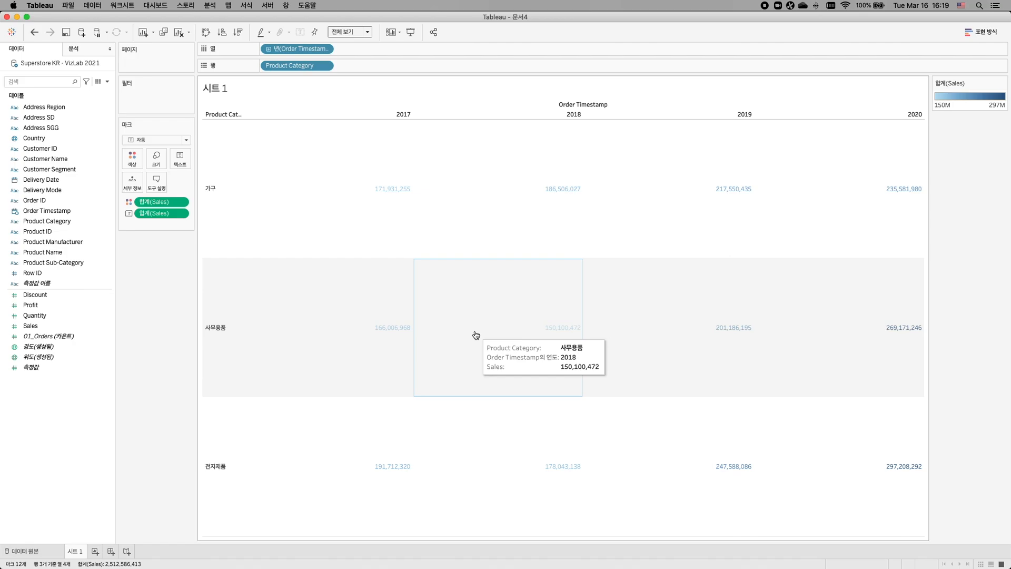
click(153, 140)
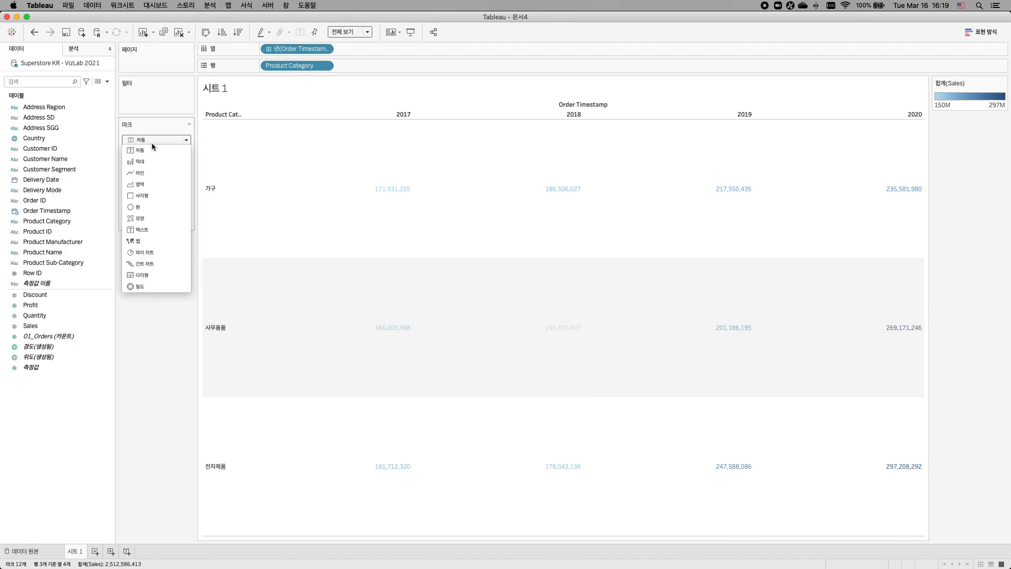
click(151, 198)
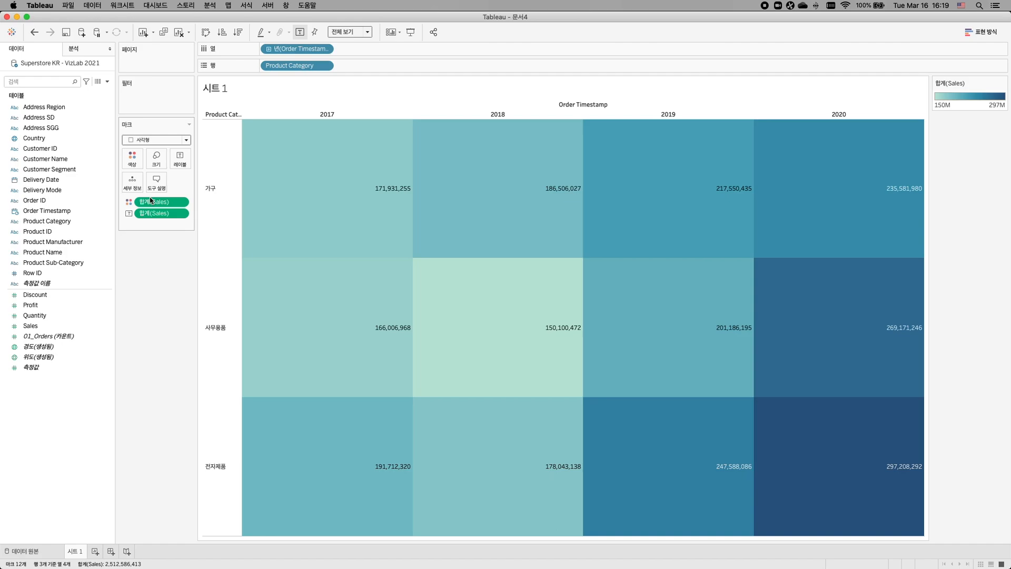
Add a new blank worksheet to the workbook.
mouse_move(522, 379)
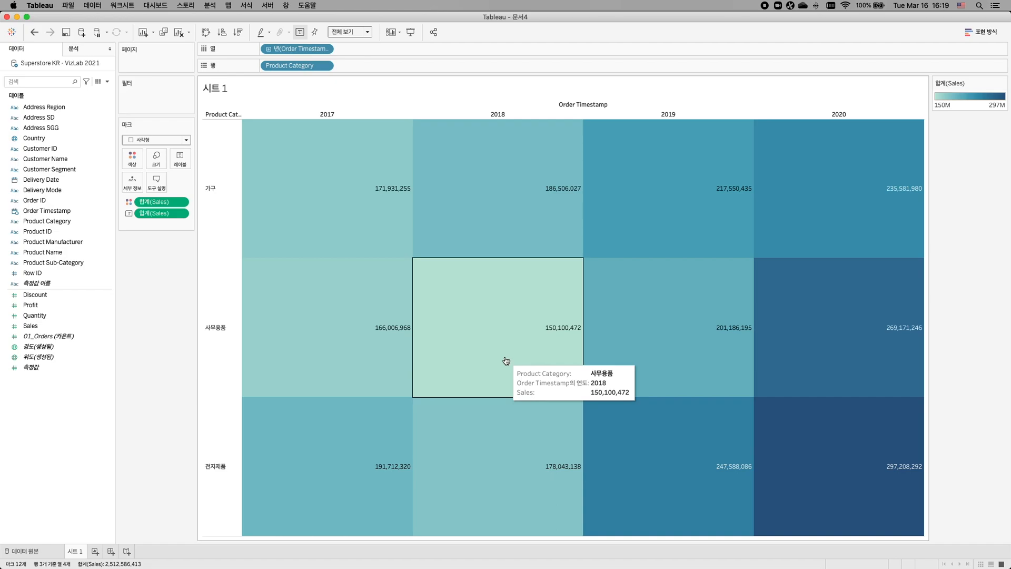
mouse_move(844, 472)
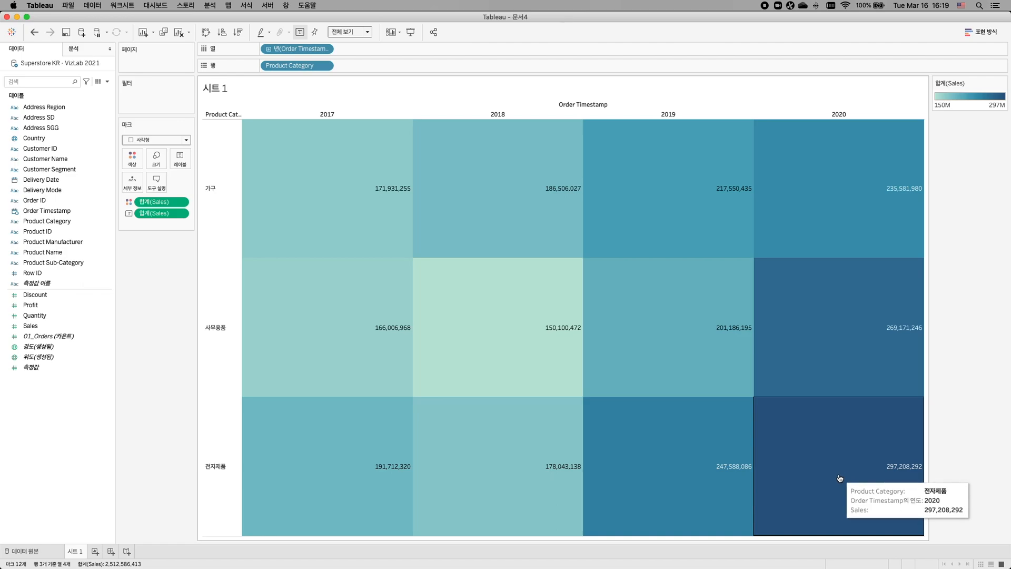
mouse_move(563, 200)
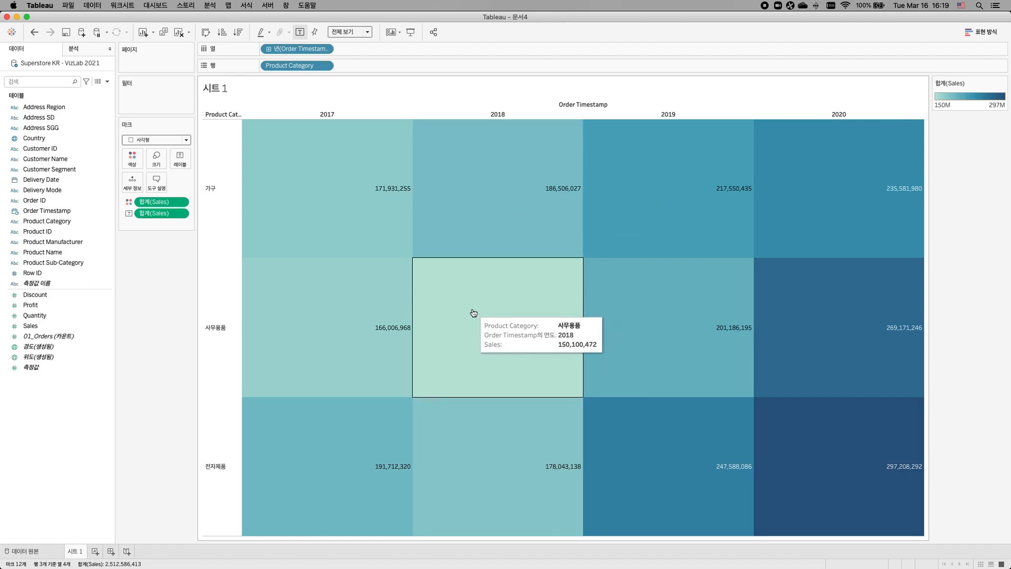
mouse_move(821, 432)
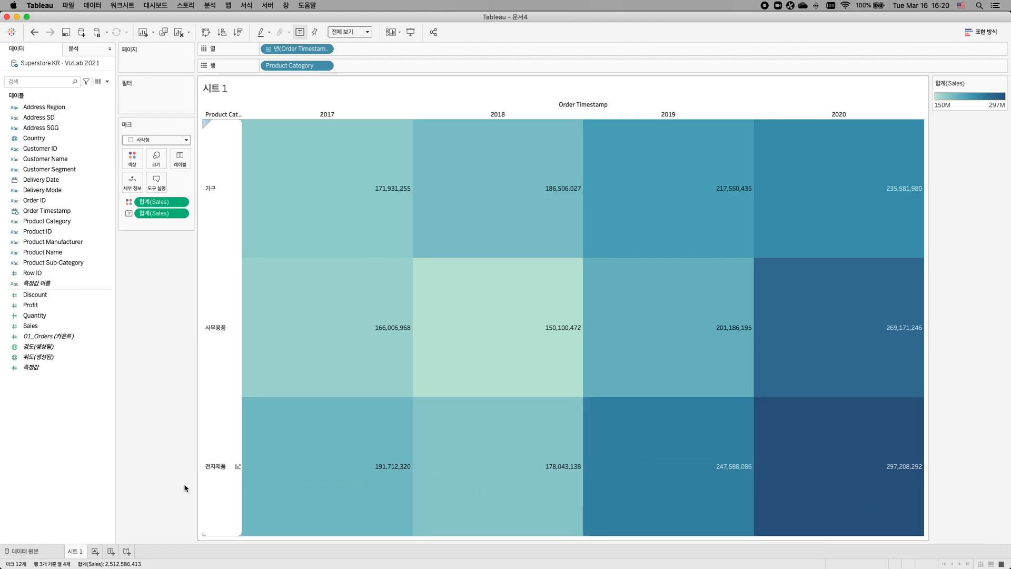
click(97, 552)
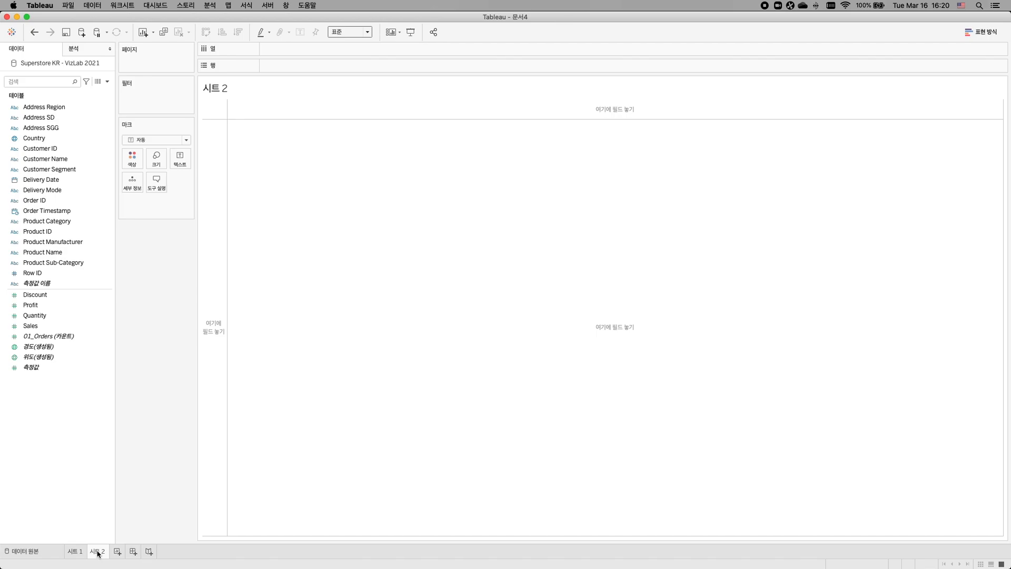
Create a highlight table of Sales by Product Category and Order Timestamp year using Show Me, and fit it to entire view (전체 보기).
click(73, 326)
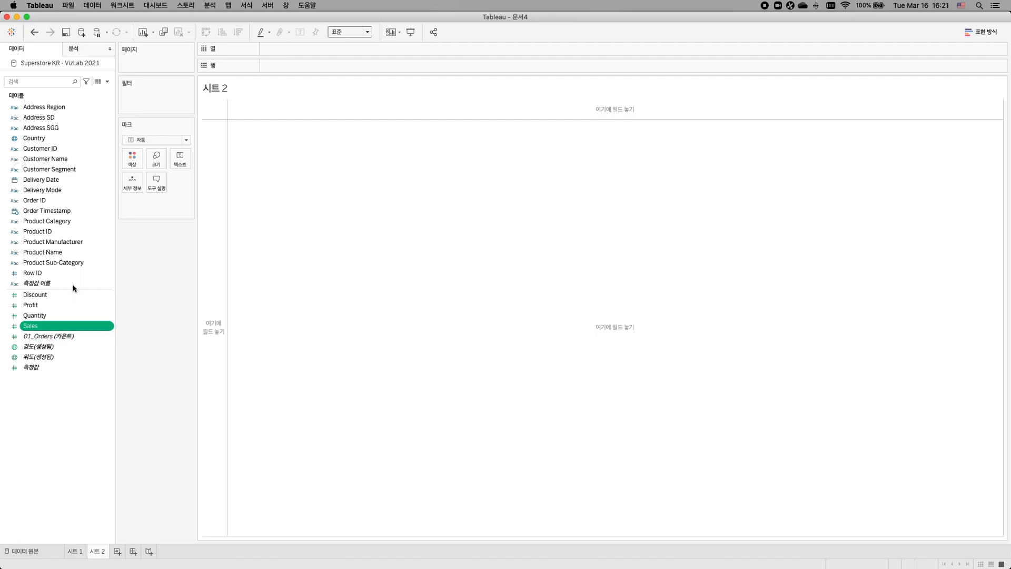
super+click(71, 222)
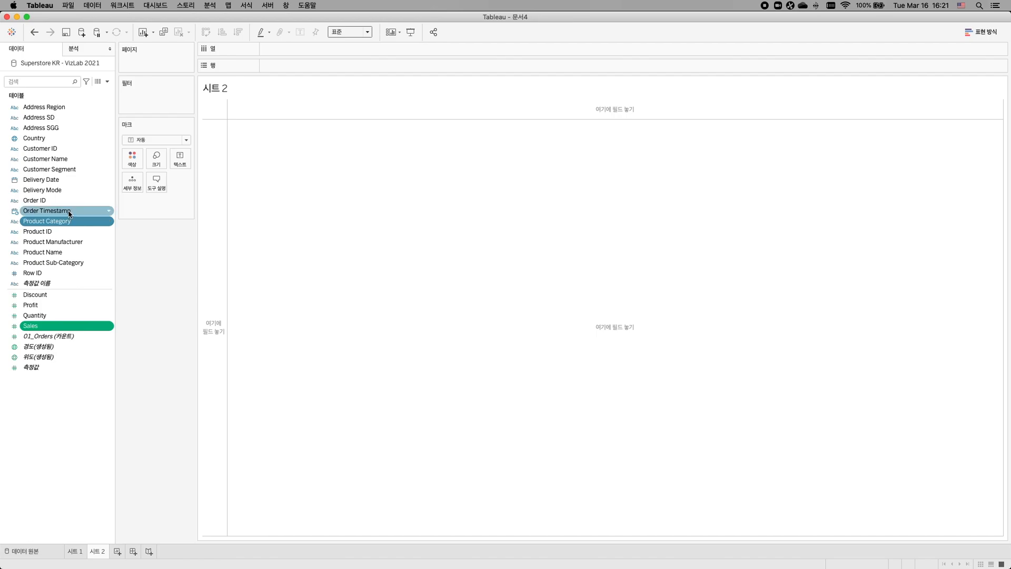
super+click(70, 212)
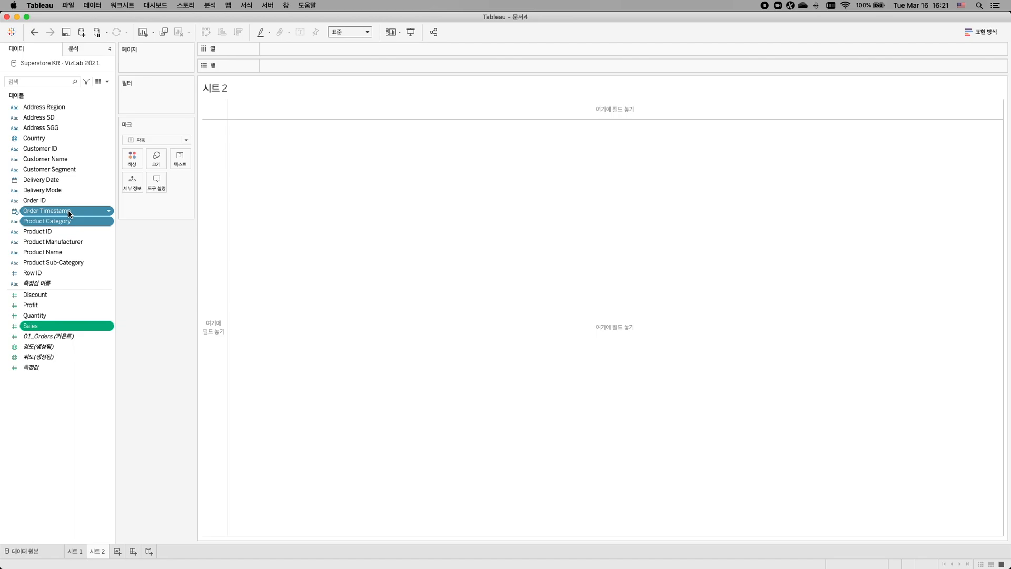
click(979, 36)
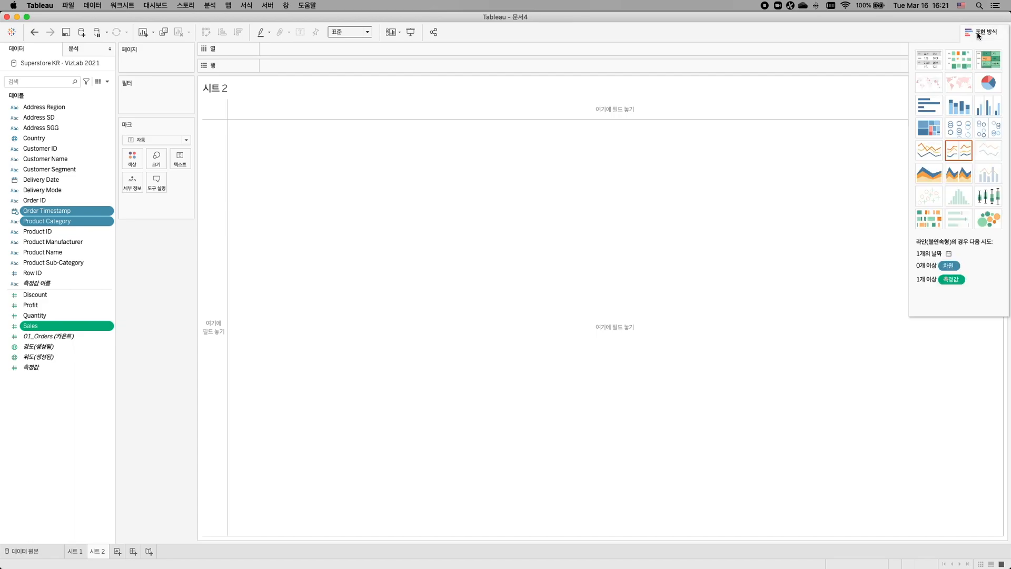
click(991, 59)
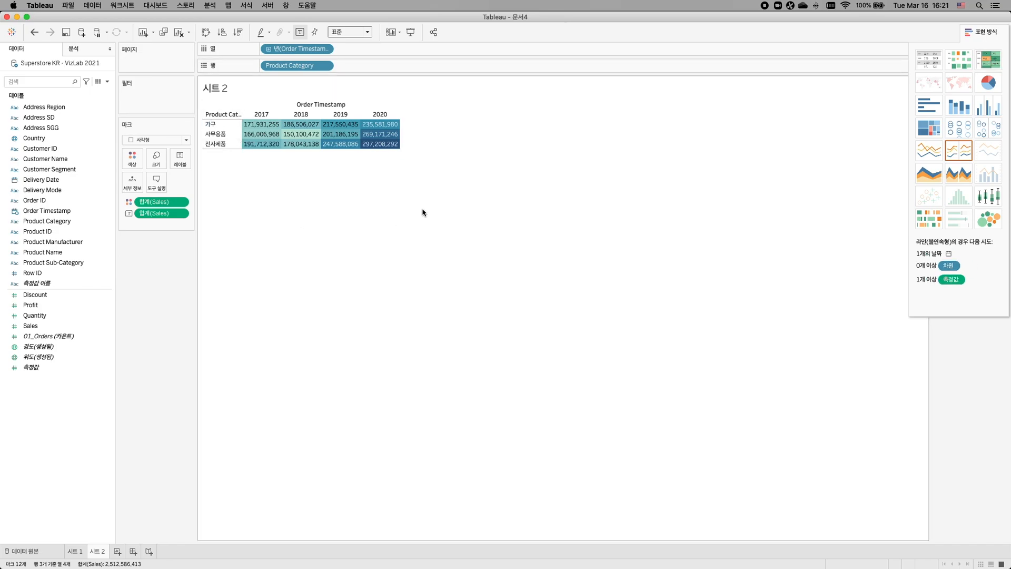
click(354, 32)
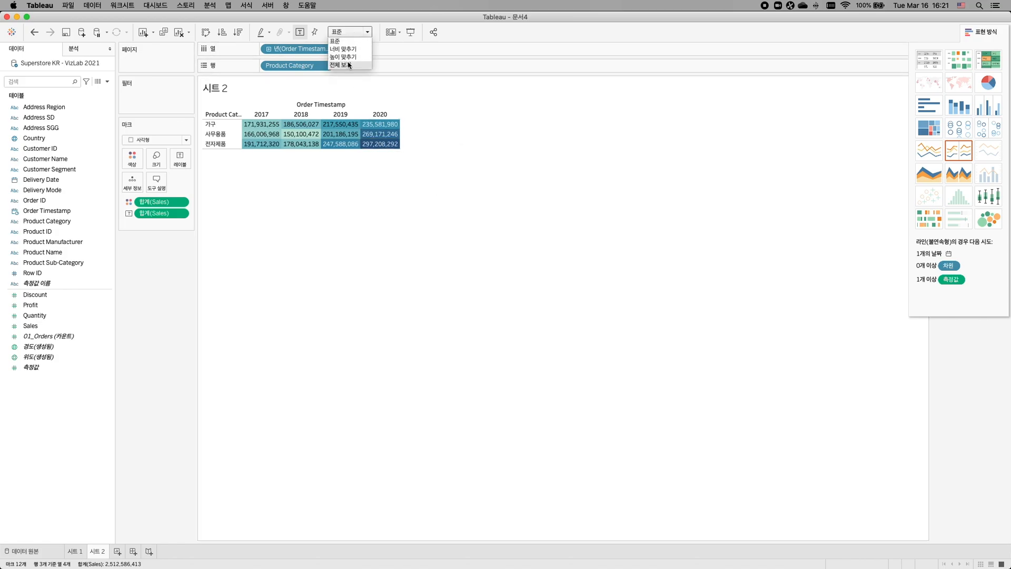
click(346, 65)
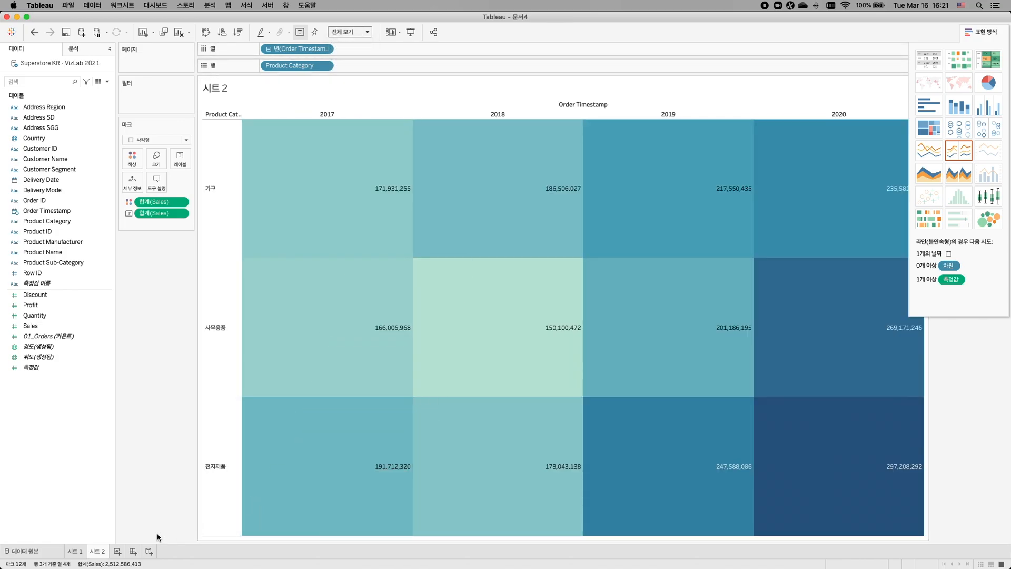
Compare the manually built heatmap on 시트 1 with the Show Me highlight table on 시트 2.
click(76, 553)
click(96, 552)
click(85, 553)
click(97, 554)
mouse_move(96, 555)
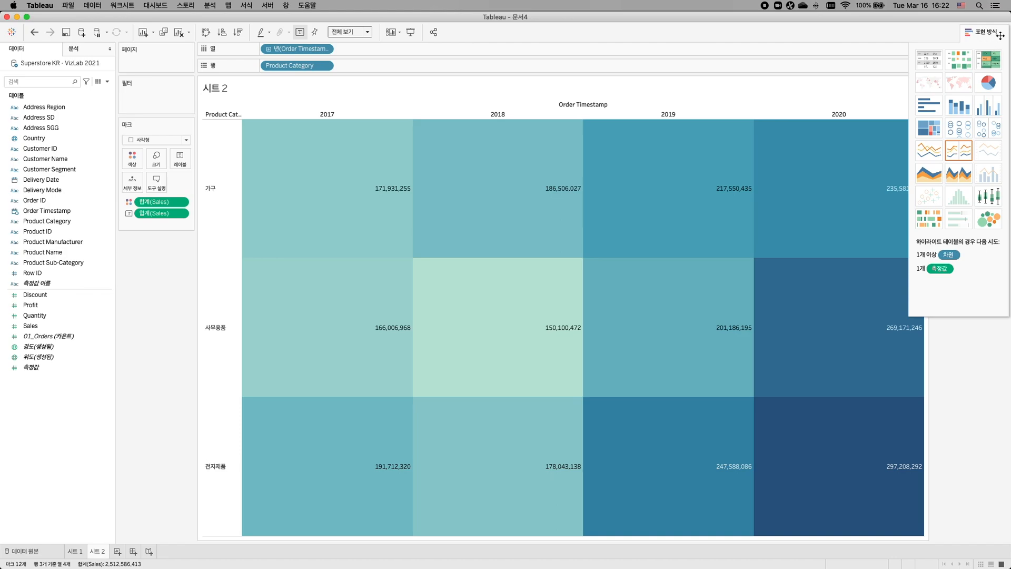
Close Show Me, add a new worksheet and build a text table of Sales by Product Sub-Category on it.
click(981, 32)
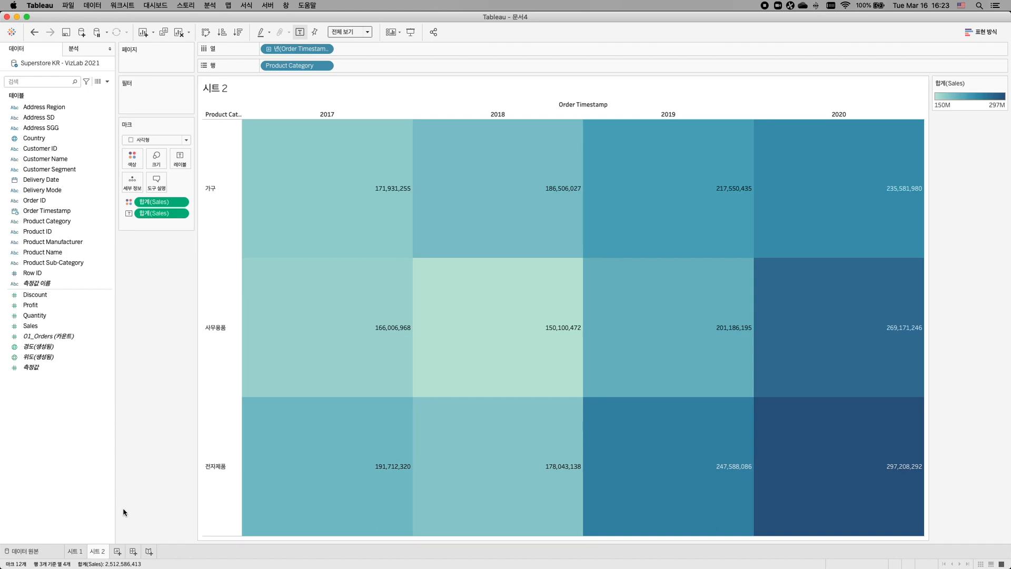
click(117, 551)
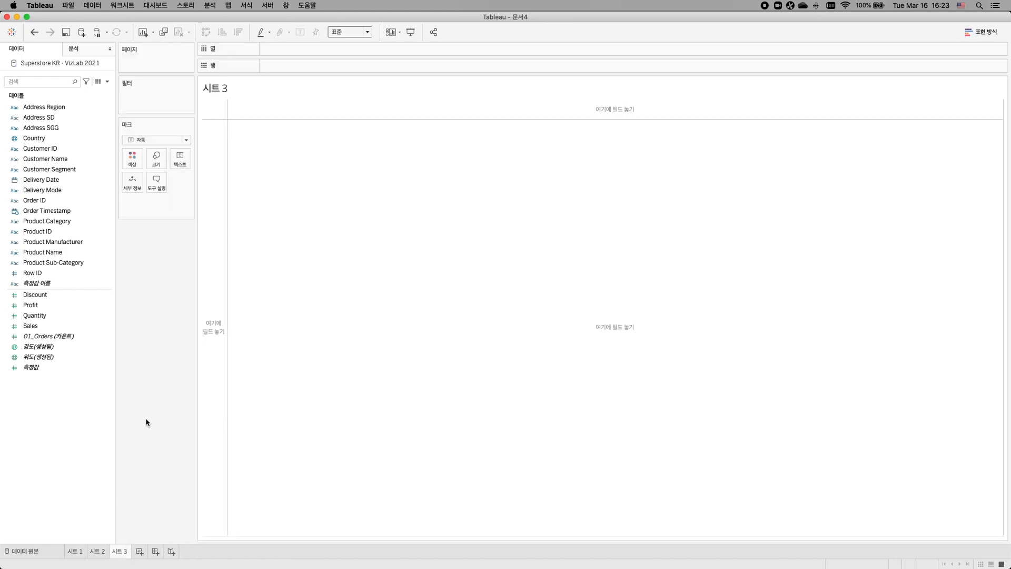
double_click(74, 265)
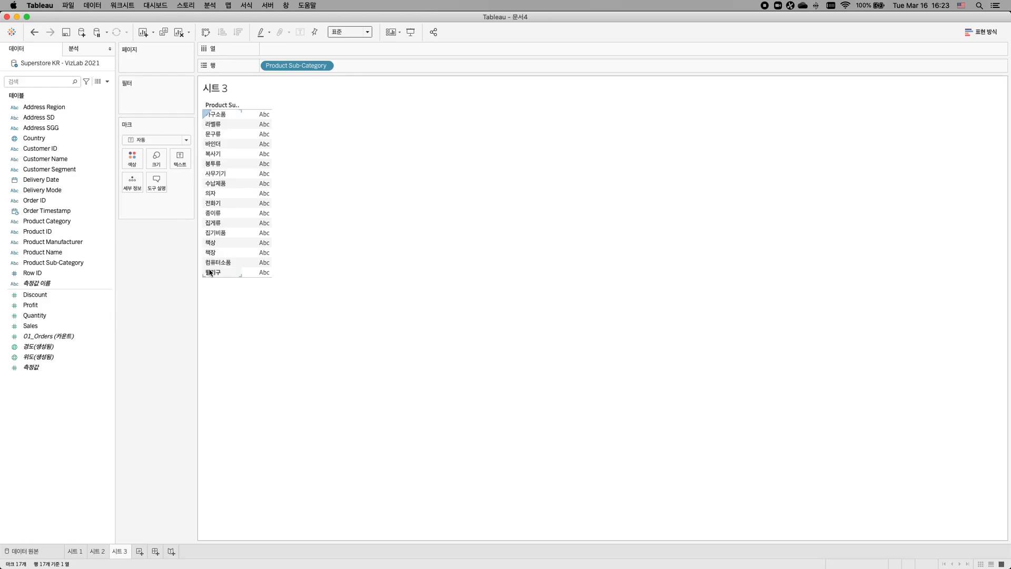
click(77, 326)
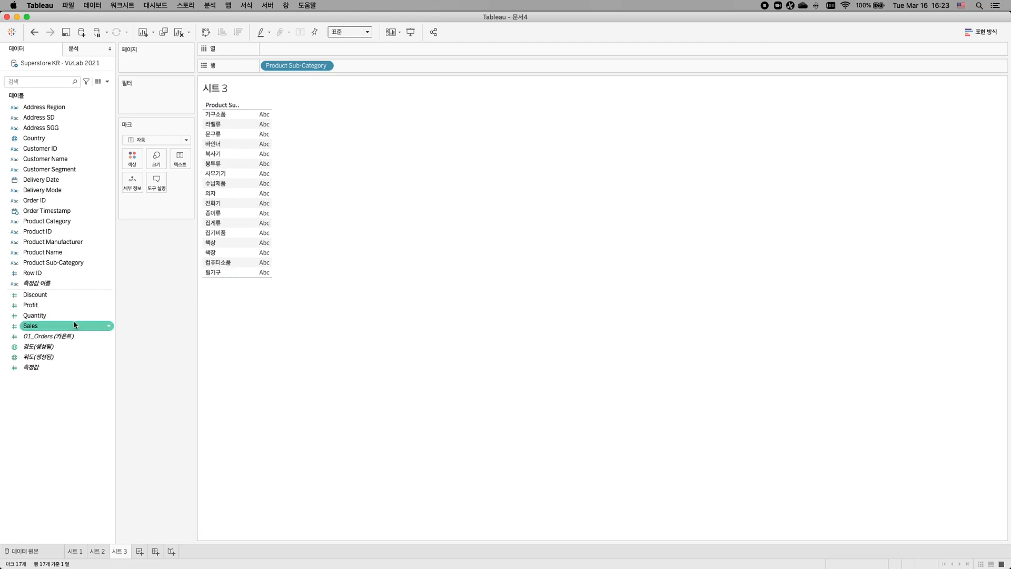
double_click(43, 326)
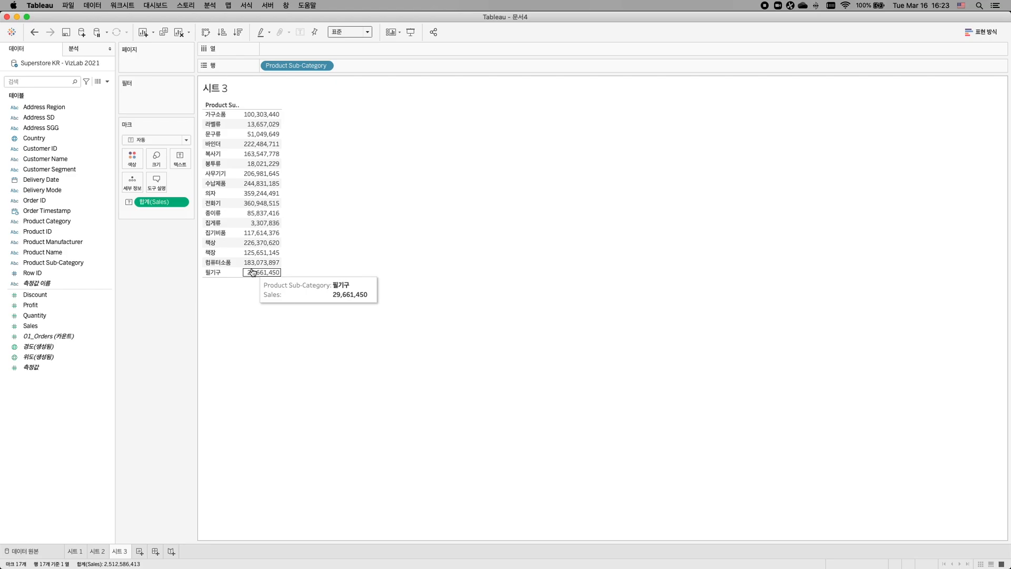
Try adding Profit as a second text label on the Sales marks, and undo it.
click(47, 306)
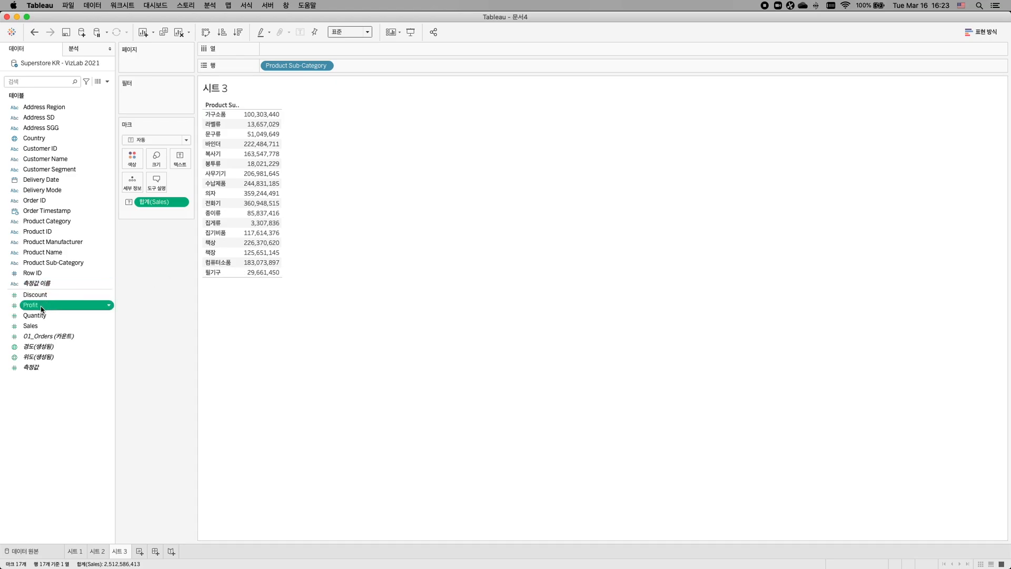
drag(35, 309, 183, 163)
mouse_move(264, 121)
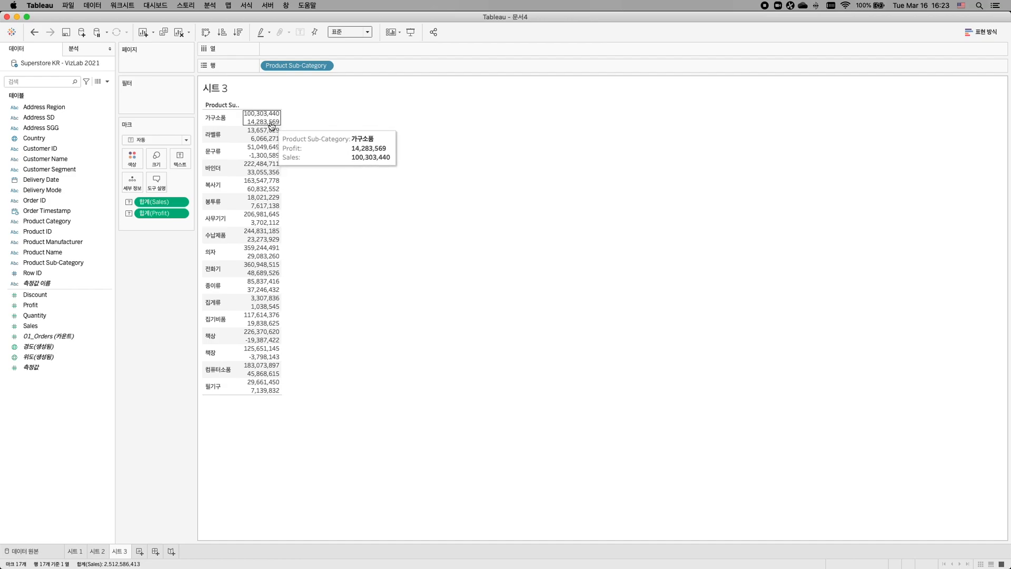
click(34, 32)
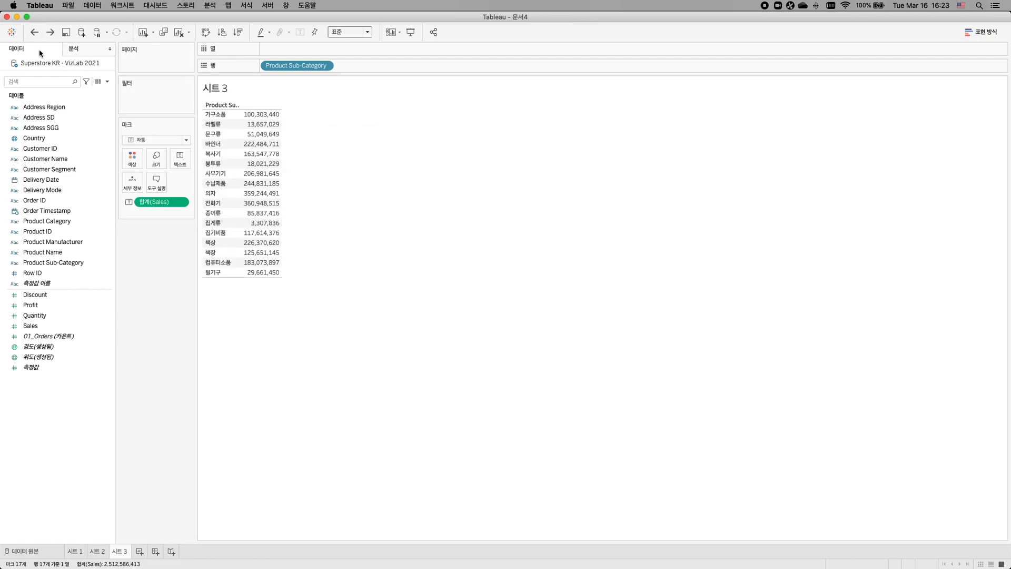
Add Profit and Quantity as separate measure columns in the table, ordered Sales, Profit, Quantity.
click(45, 307)
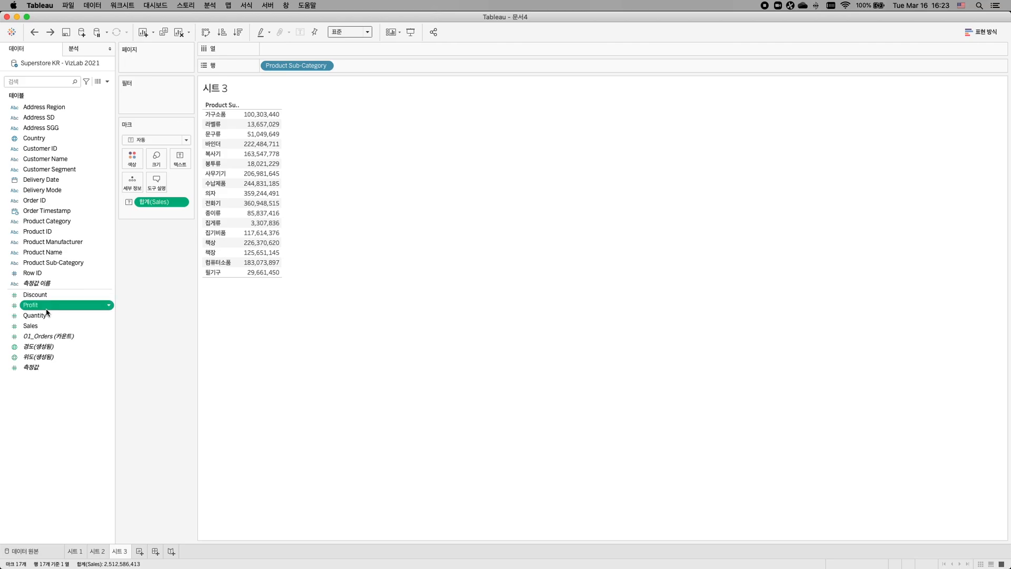
drag(47, 311, 265, 195)
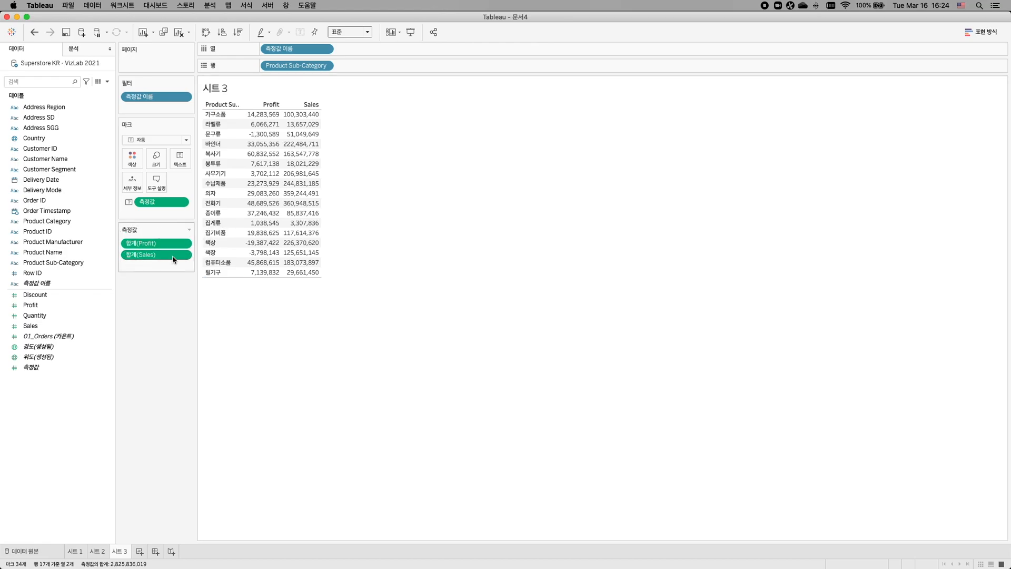
drag(149, 247, 148, 265)
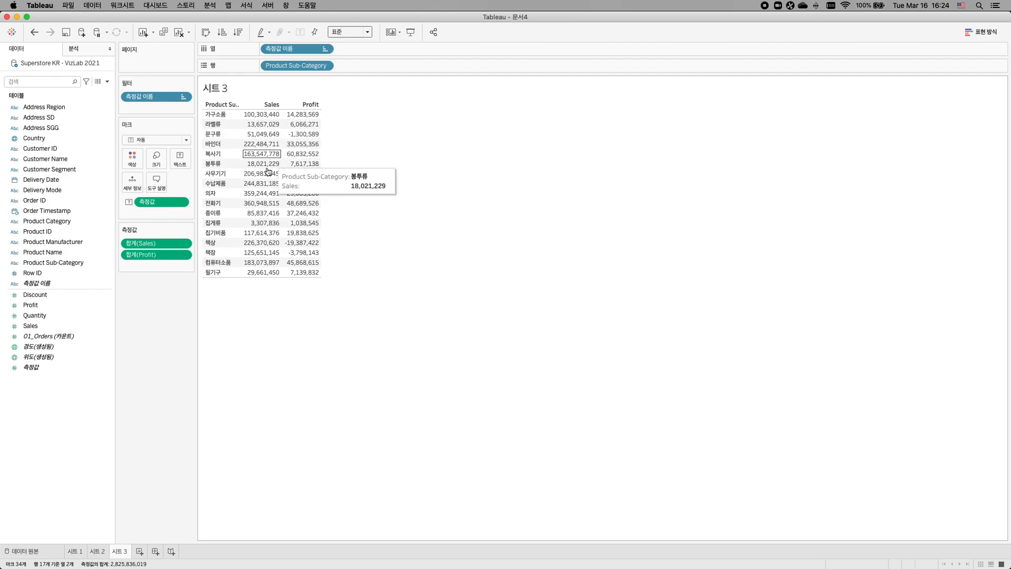
drag(42, 322, 148, 269)
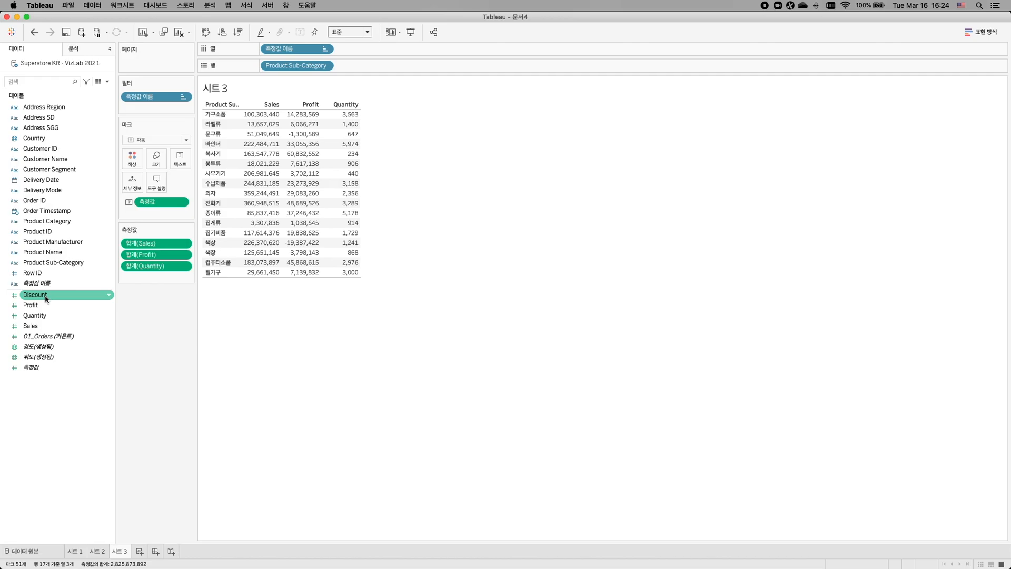
Add Discount as the last measure column, aggregated as average (평균).
mouse_move(38, 300)
mouse_down()
mouse_move(111, 293)
mouse_move(267, 222)
mouse_move(333, 177)
mouse_move(315, 198)
mouse_move(316, 176)
mouse_move(316, 225)
mouse_move(211, 283)
mouse_move(156, 283)
mouse_up()
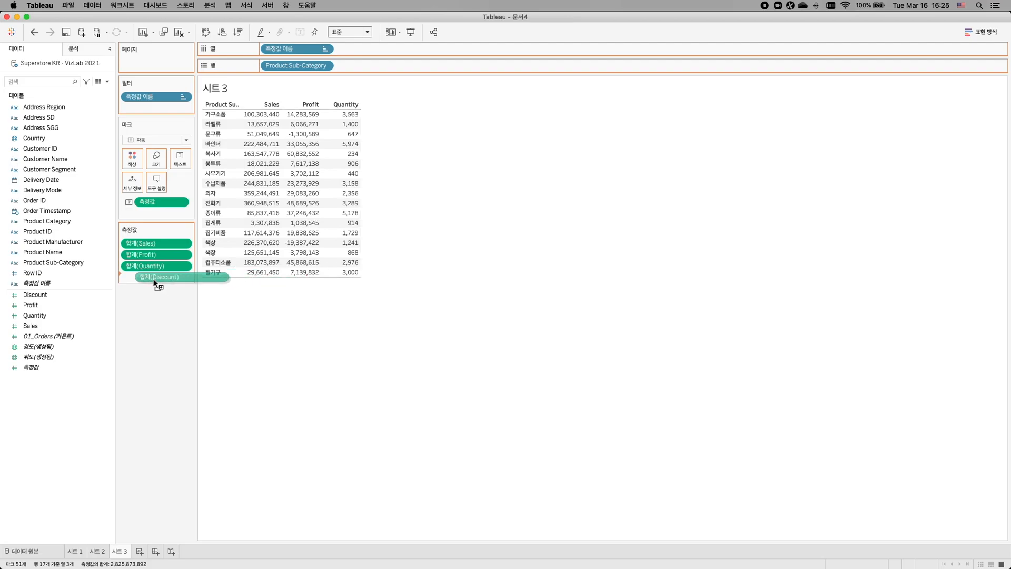
drag(154, 282, 154, 283)
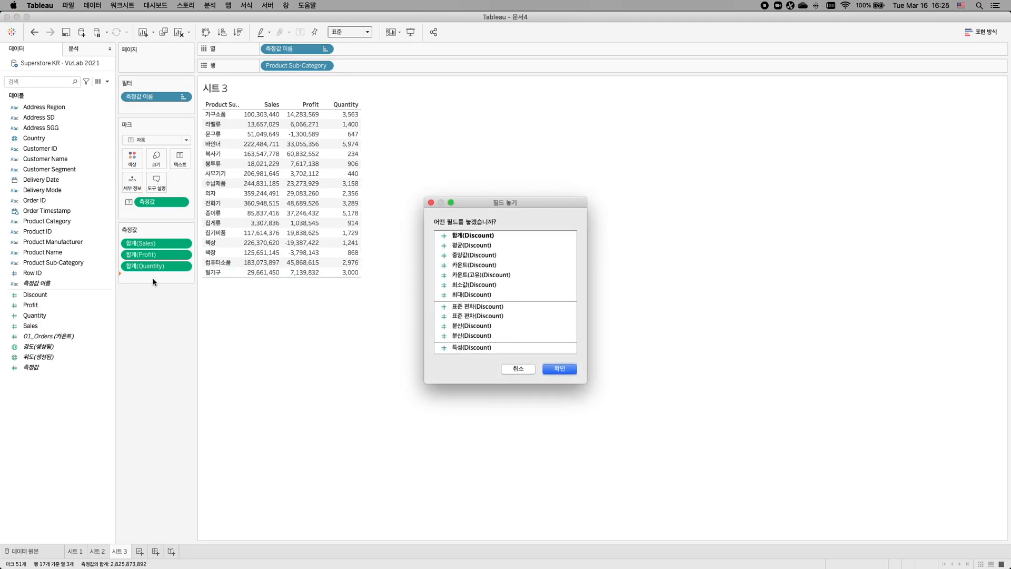
click(481, 239)
click(480, 247)
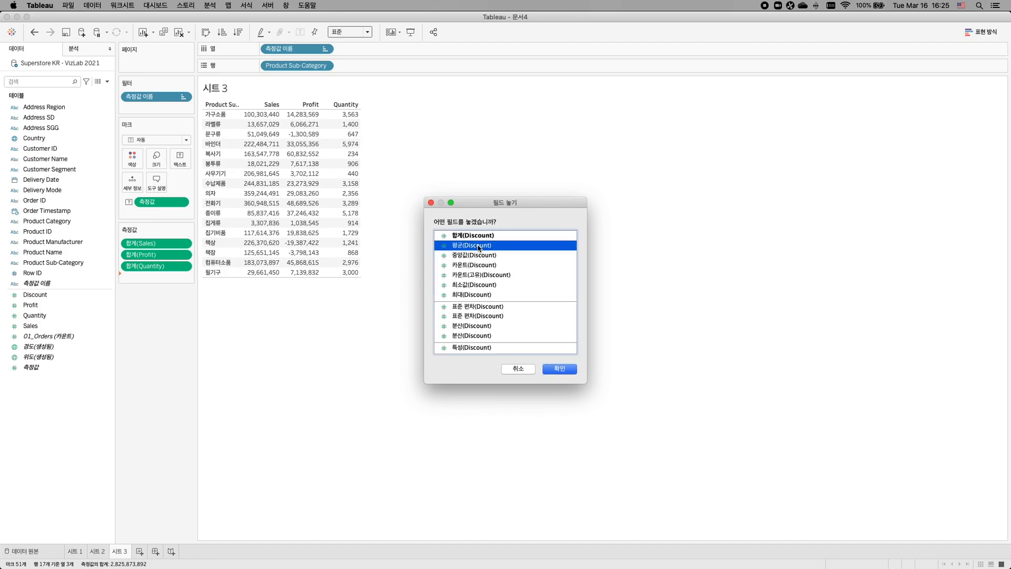
click(549, 370)
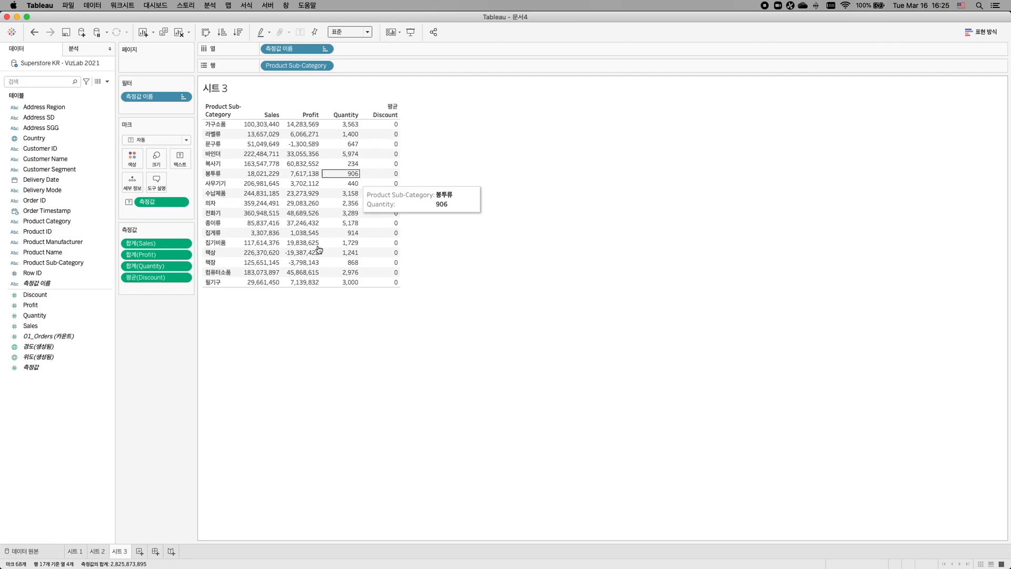
Format the average Discount values as a percentage (백분율) with 1 decimal place.
right_click(164, 280)
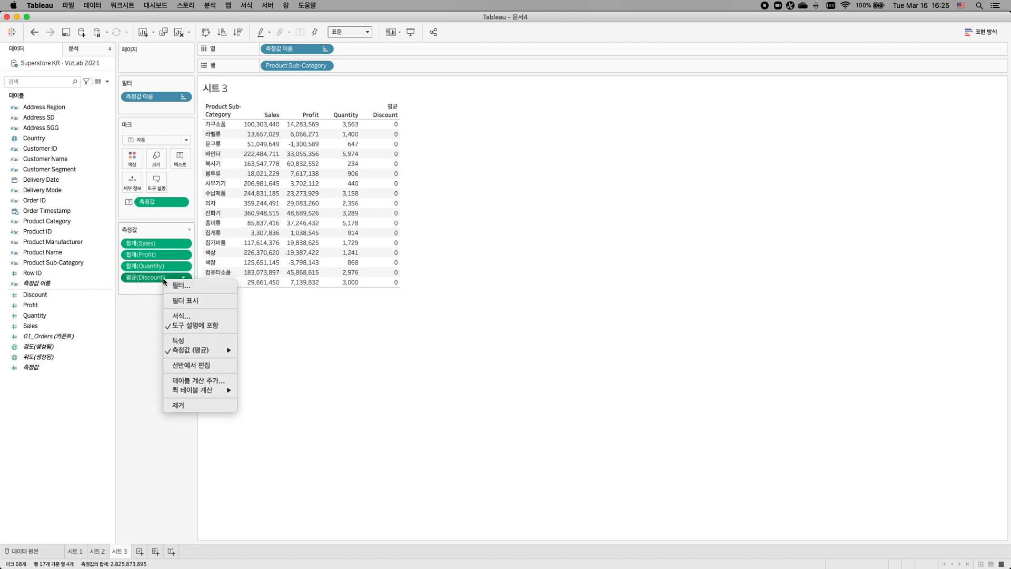
click(186, 318)
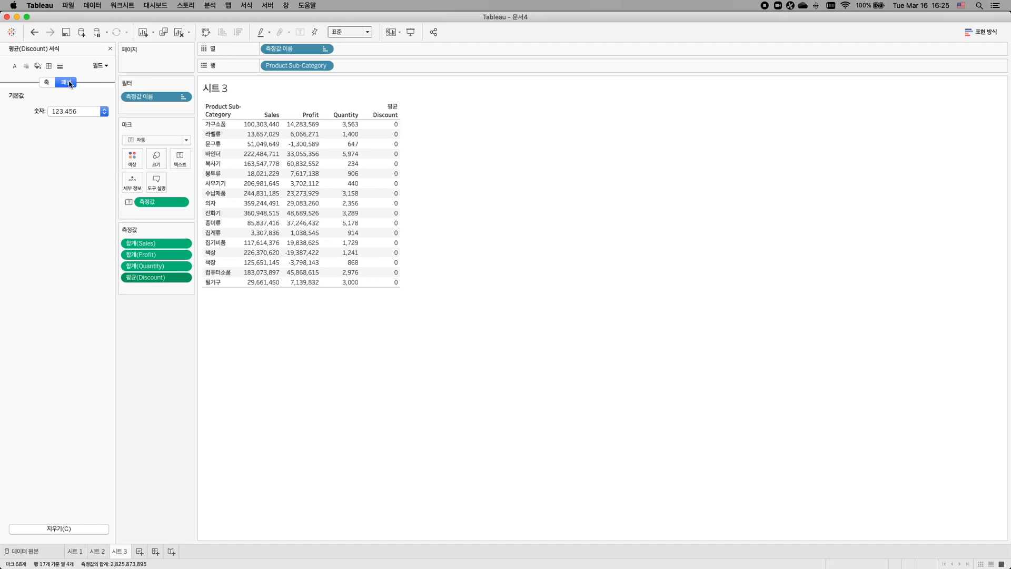
click(68, 113)
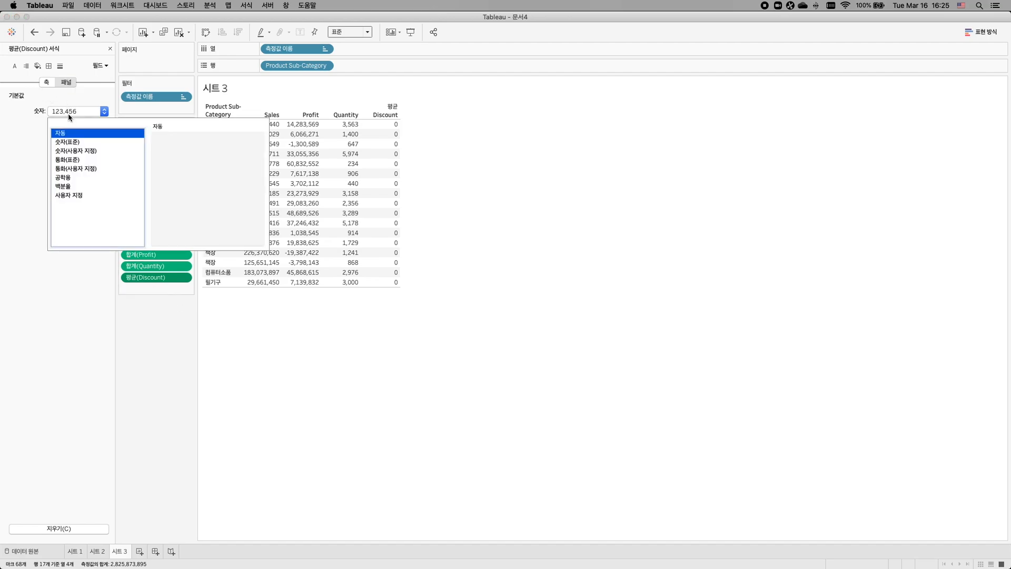
click(63, 186)
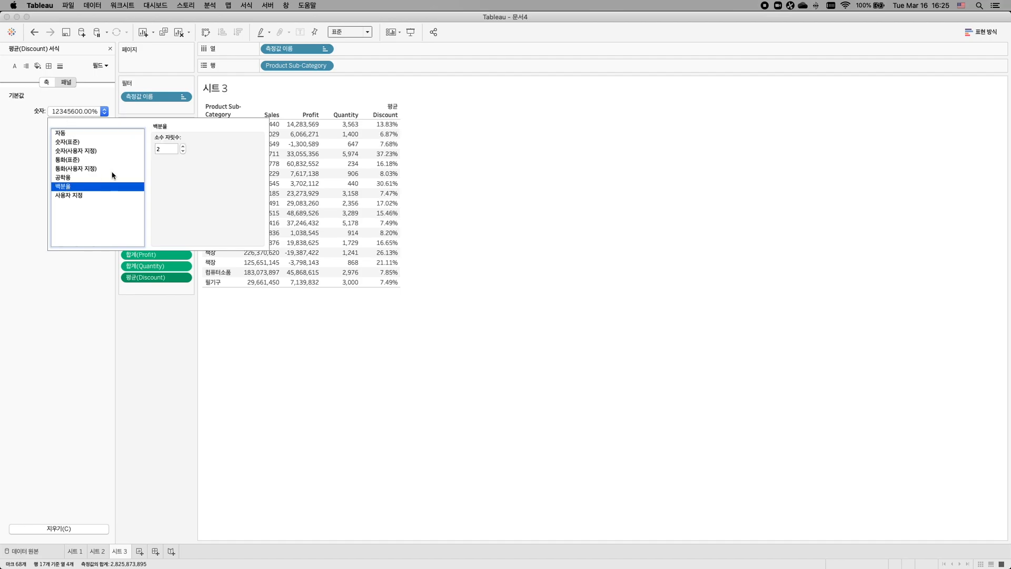
click(183, 152)
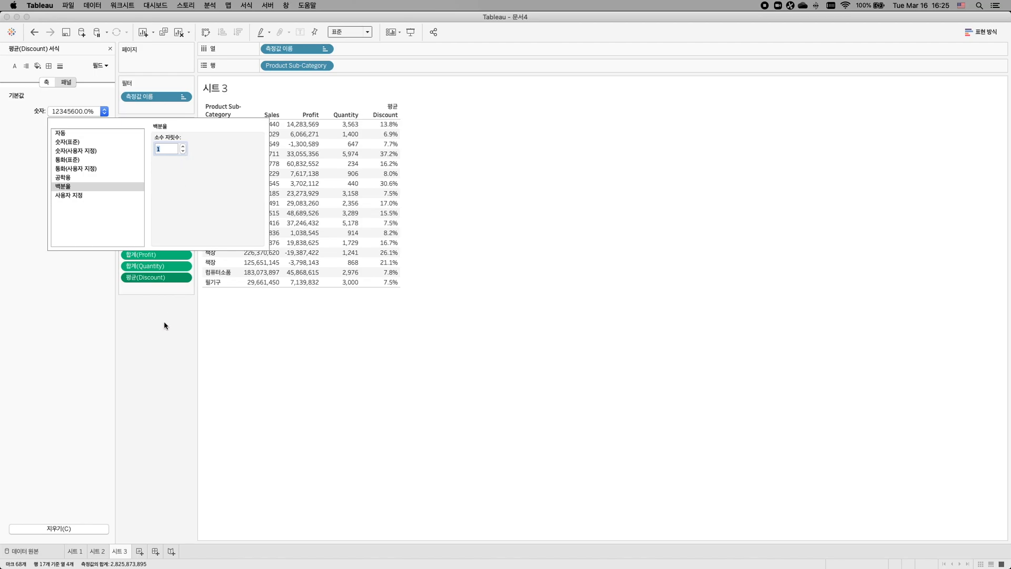
click(165, 335)
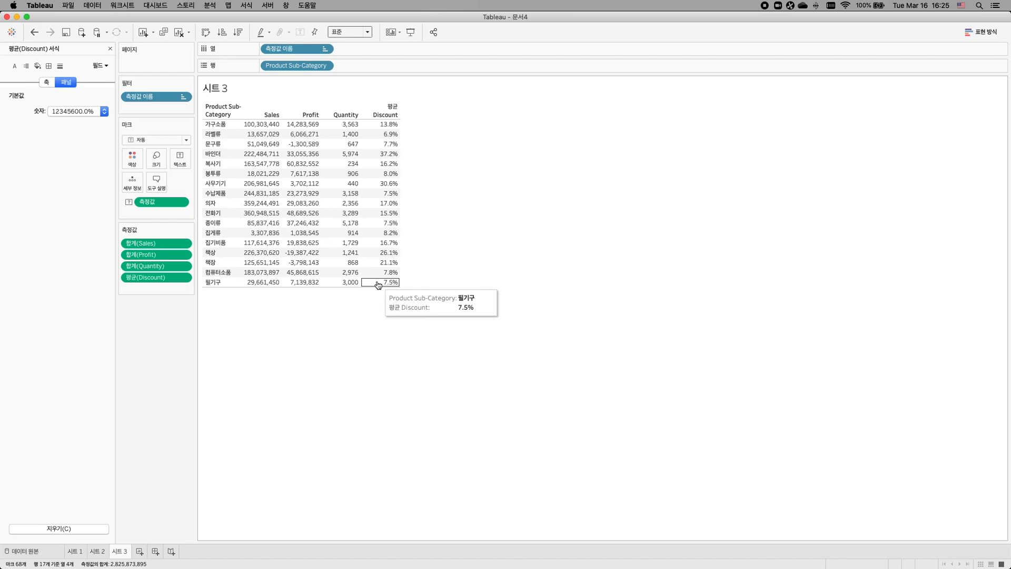
Set the sub-category table's fit to entire view (전체 보기) and close the formatting settings.
click(354, 32)
click(352, 65)
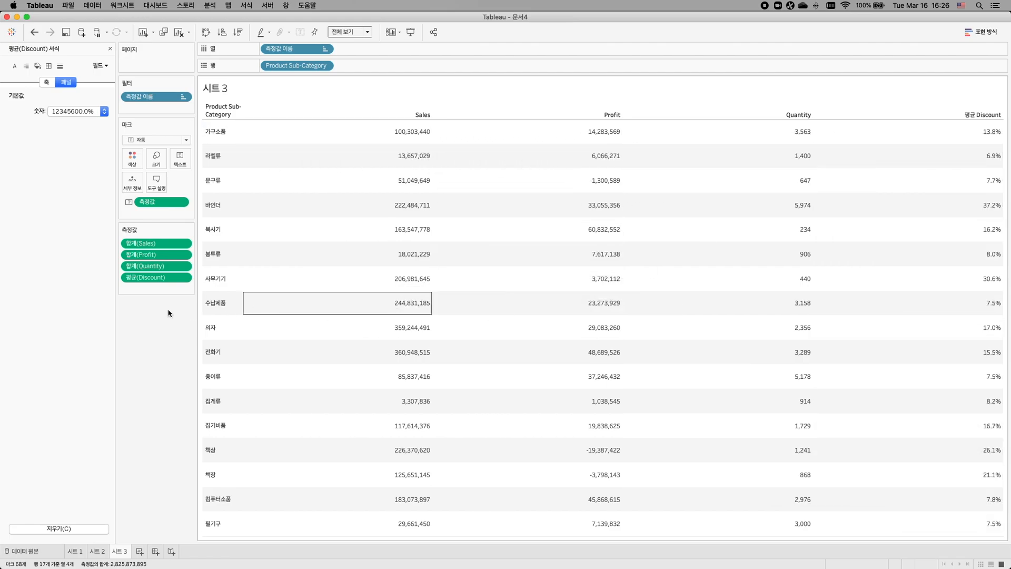
click(151, 203)
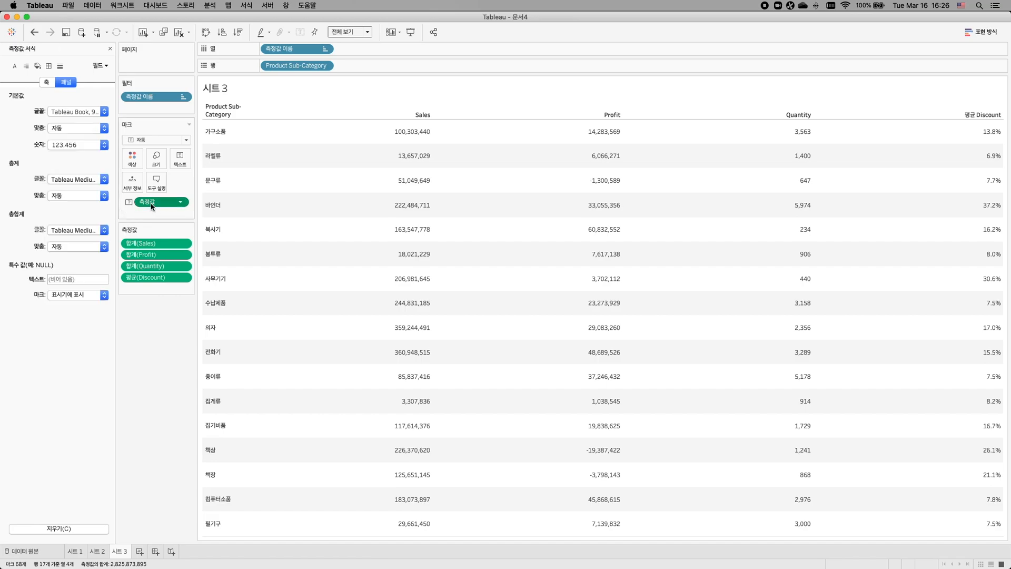
click(110, 49)
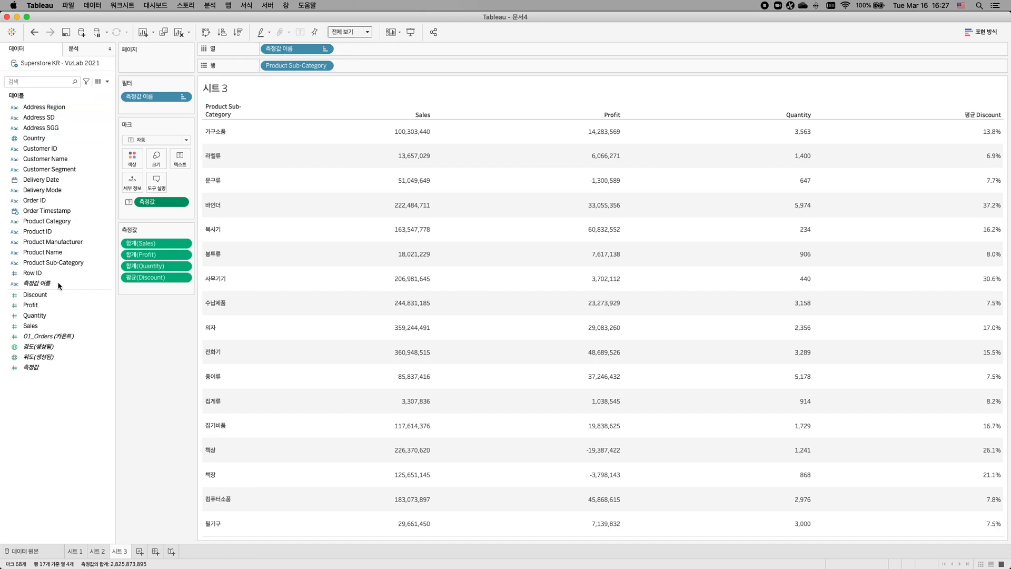
Try colouring the whole table by the combined measure values (측정값), and undo it.
click(27, 368)
drag(38, 366, 47, 395)
drag(163, 205, 140, 163)
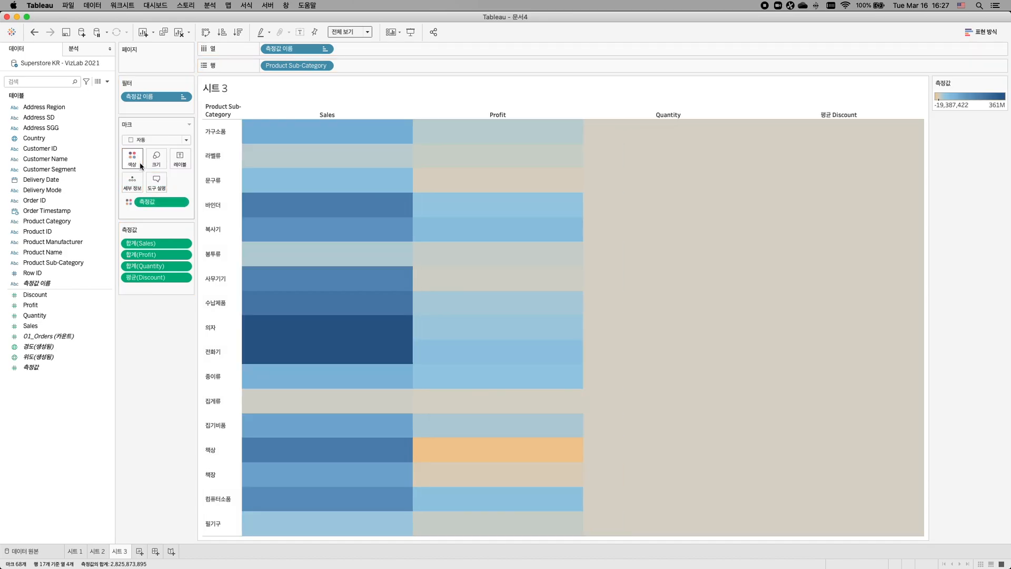
click(34, 32)
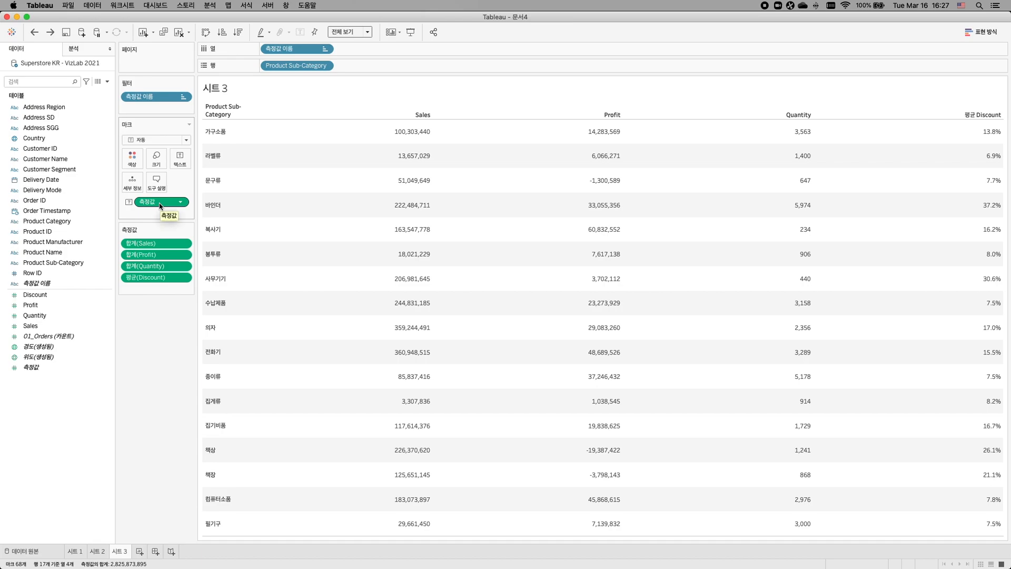
Colour the sub-category table by the combined measure values (측정값) and set the mark type to square (사각형).
drag(160, 205, 132, 164)
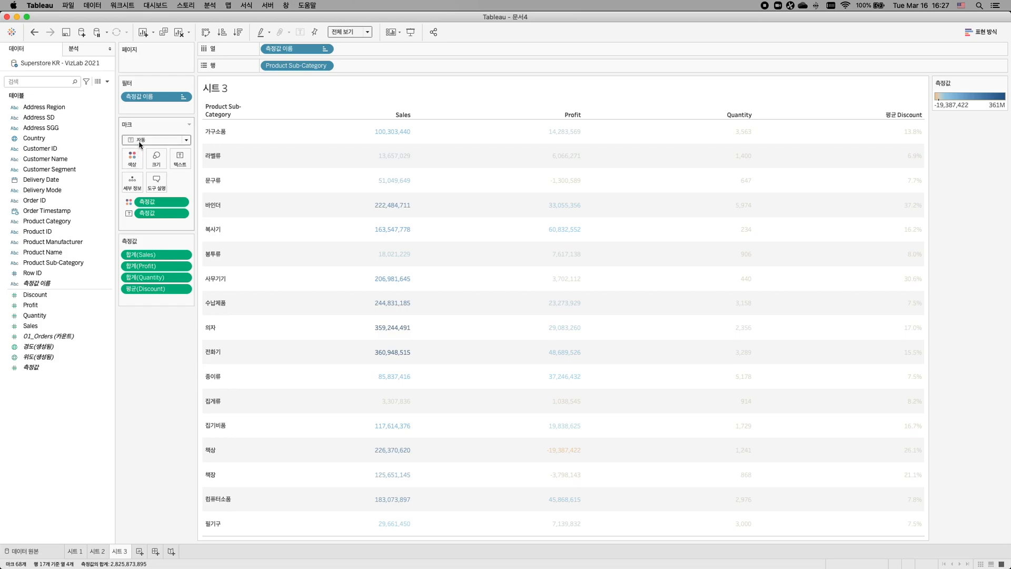
click(140, 141)
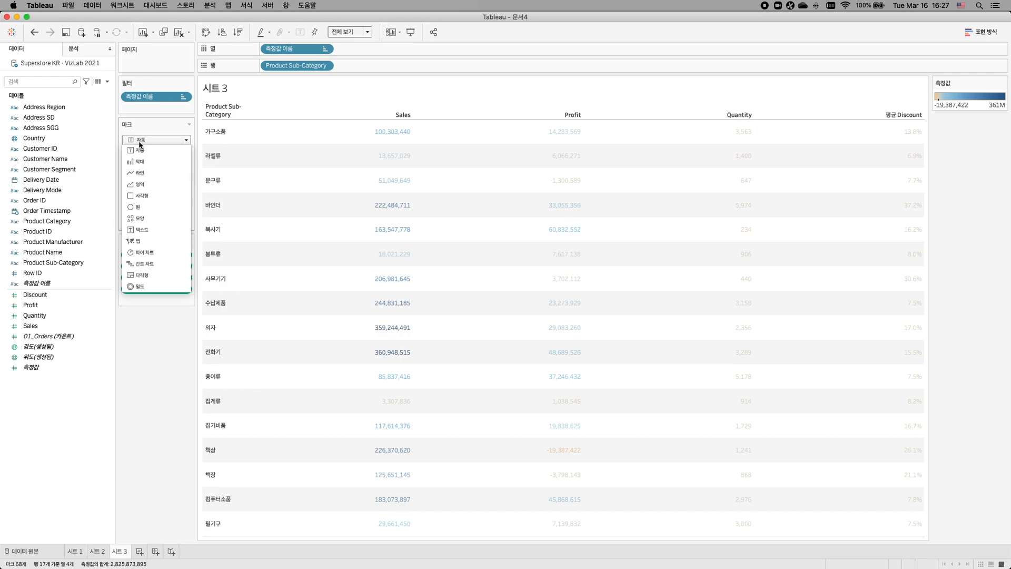
click(135, 196)
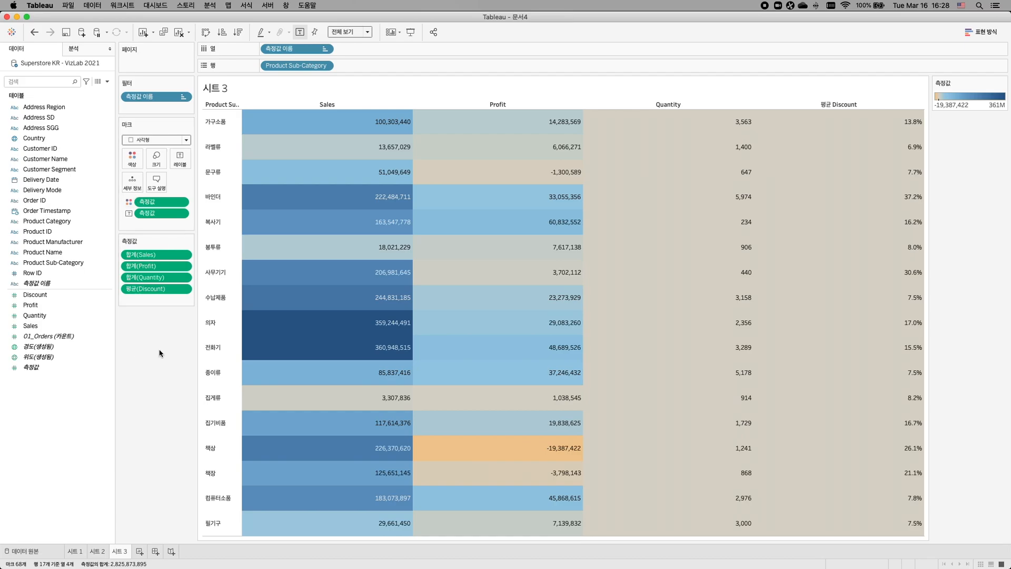
Examine the shared colour scale across the Sales and Profit cells, then highlight and compare the Quantity and average Discount columns.
mouse_move(401, 332)
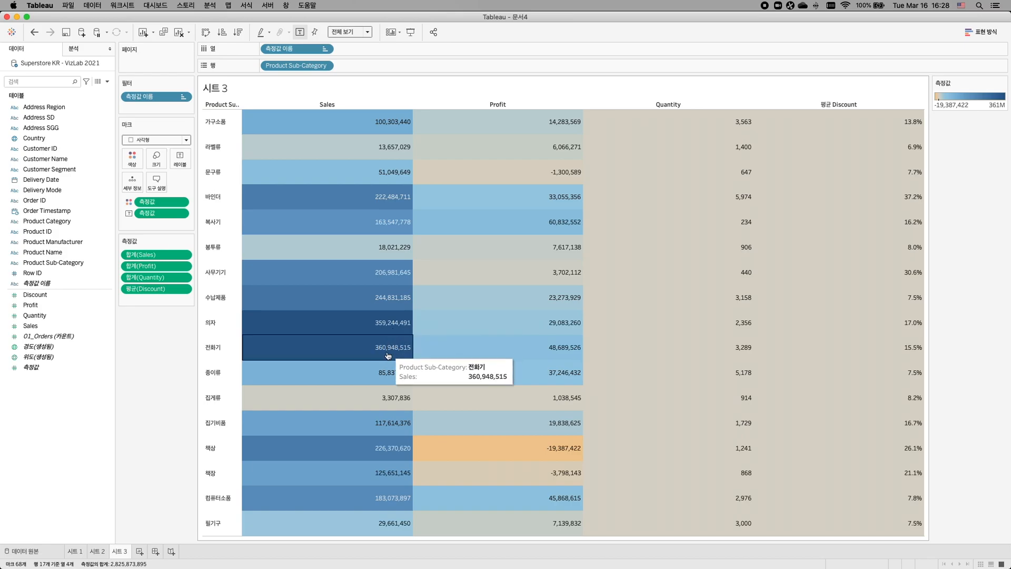
mouse_move(388, 350)
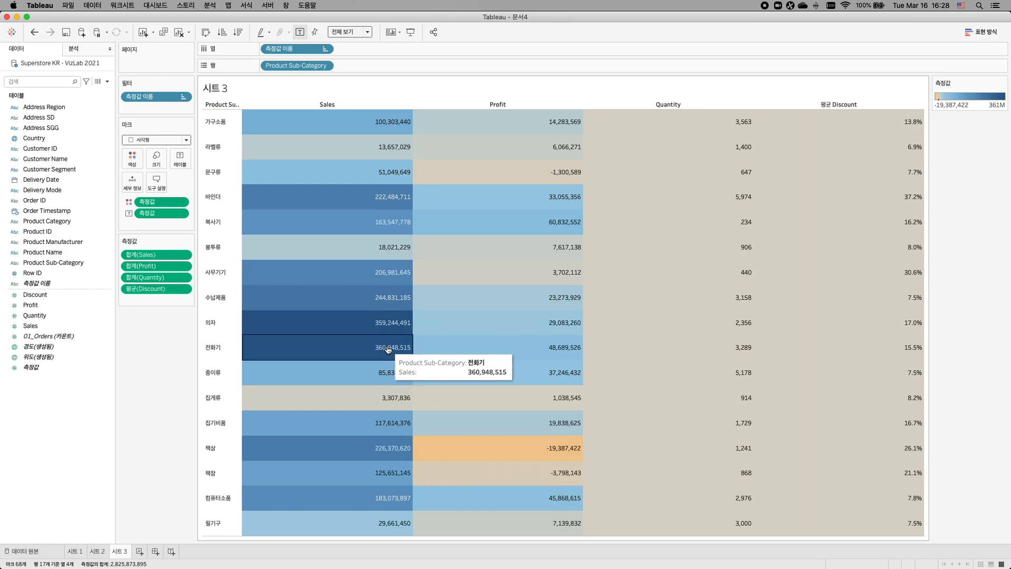
mouse_move(416, 446)
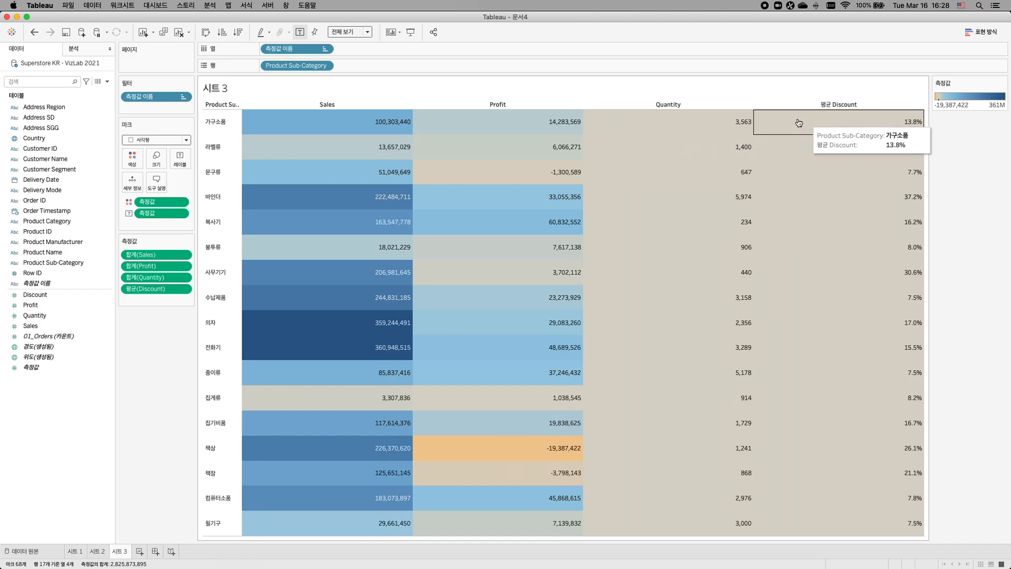
drag(650, 120, 814, 526)
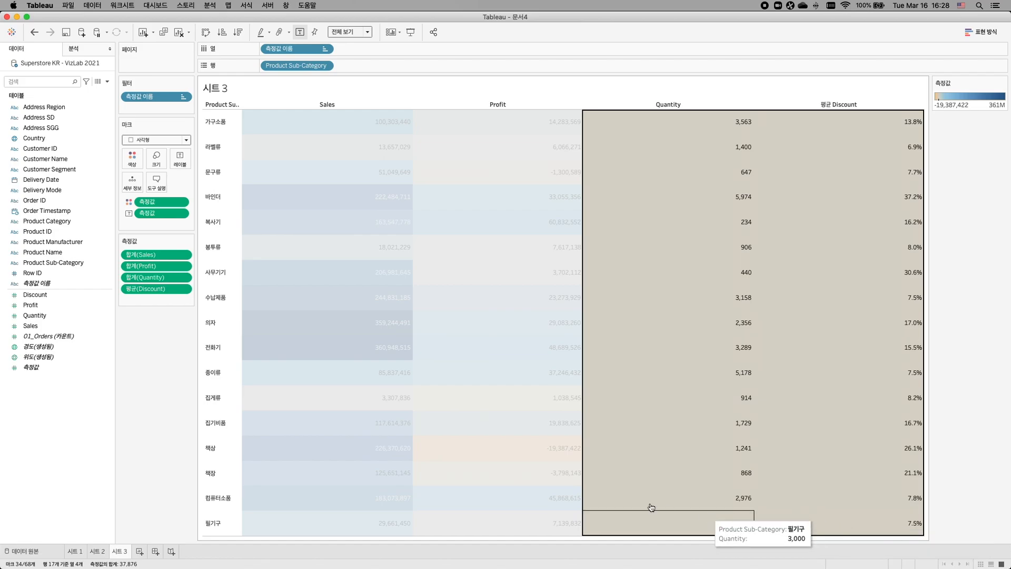
click(140, 368)
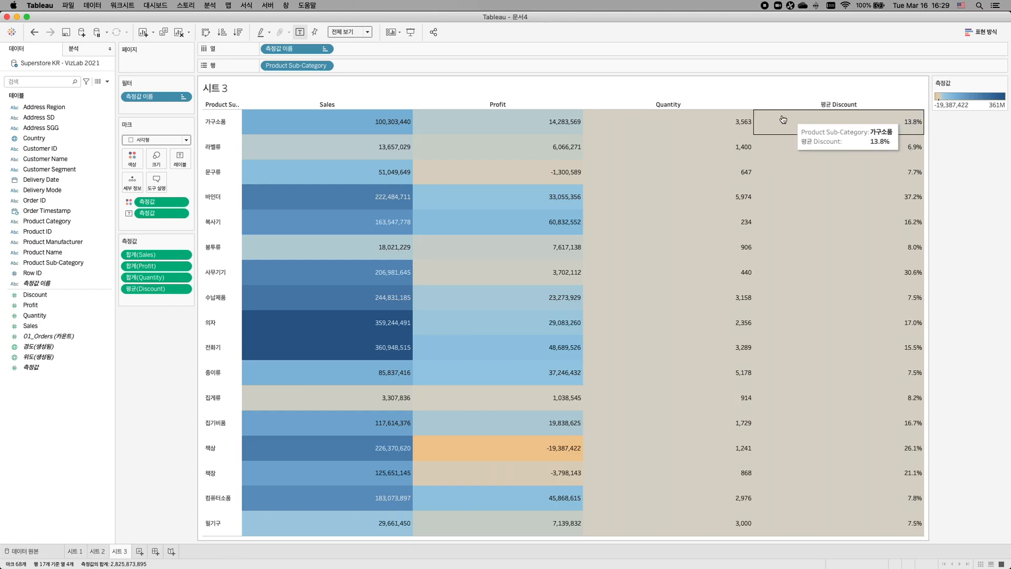
mouse_move(707, 128)
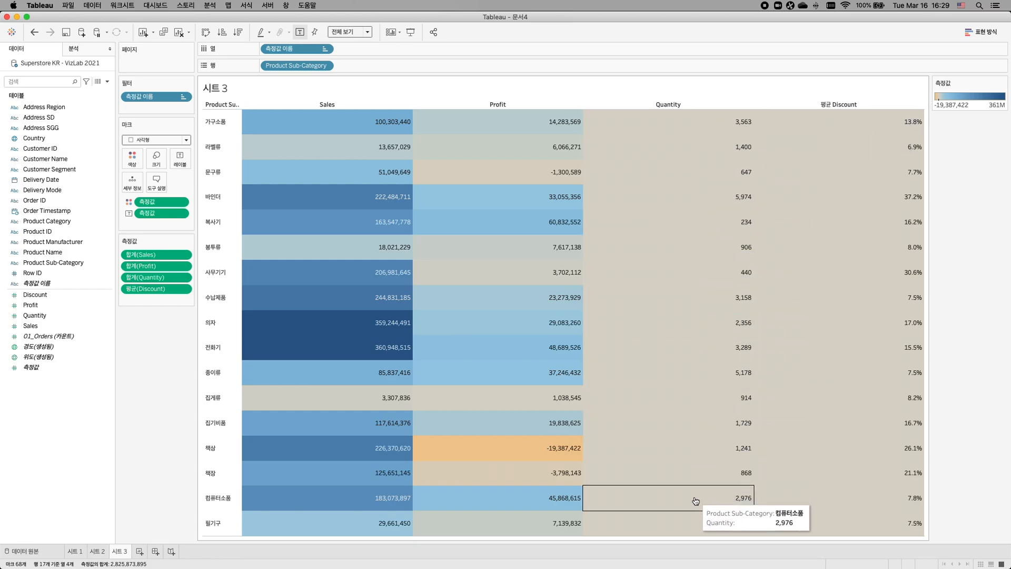
mouse_move(511, 438)
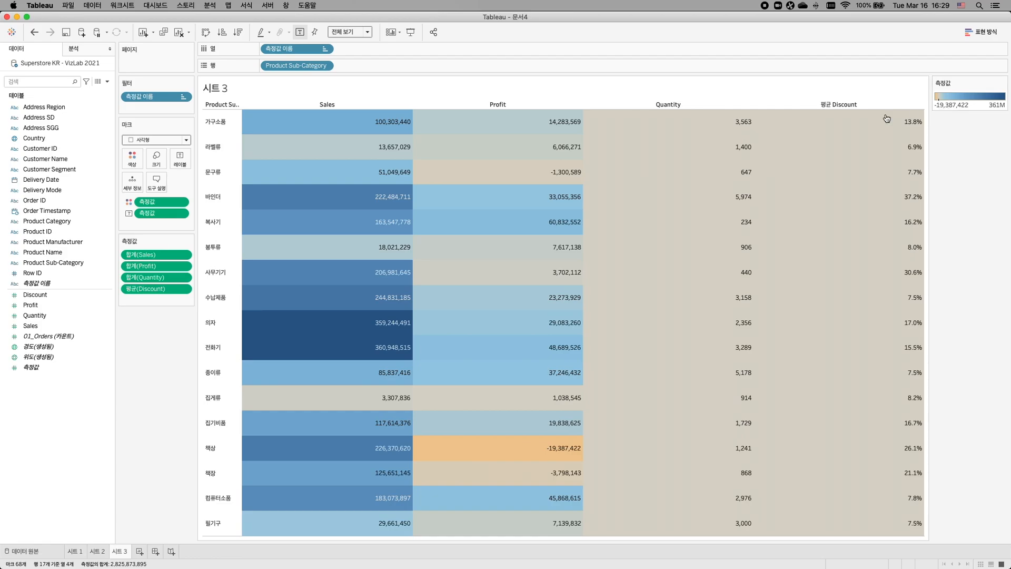
drag(609, 126, 849, 519)
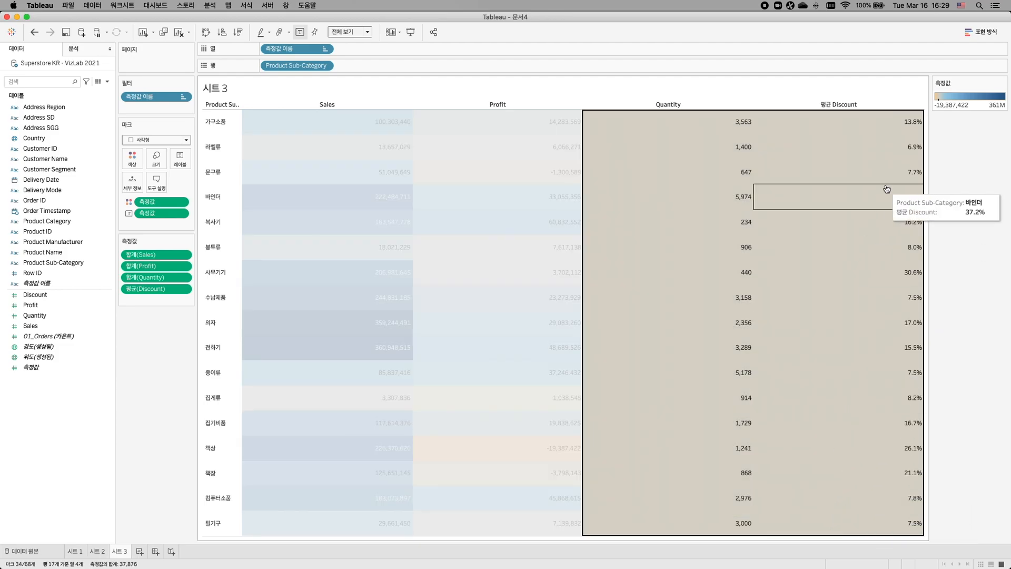
click(926, 156)
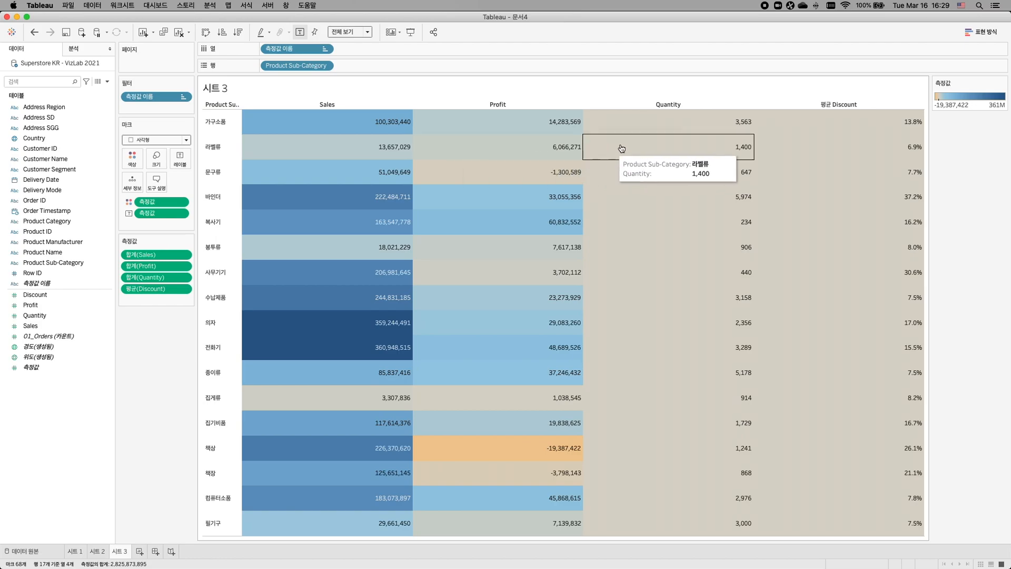
drag(639, 122, 867, 535)
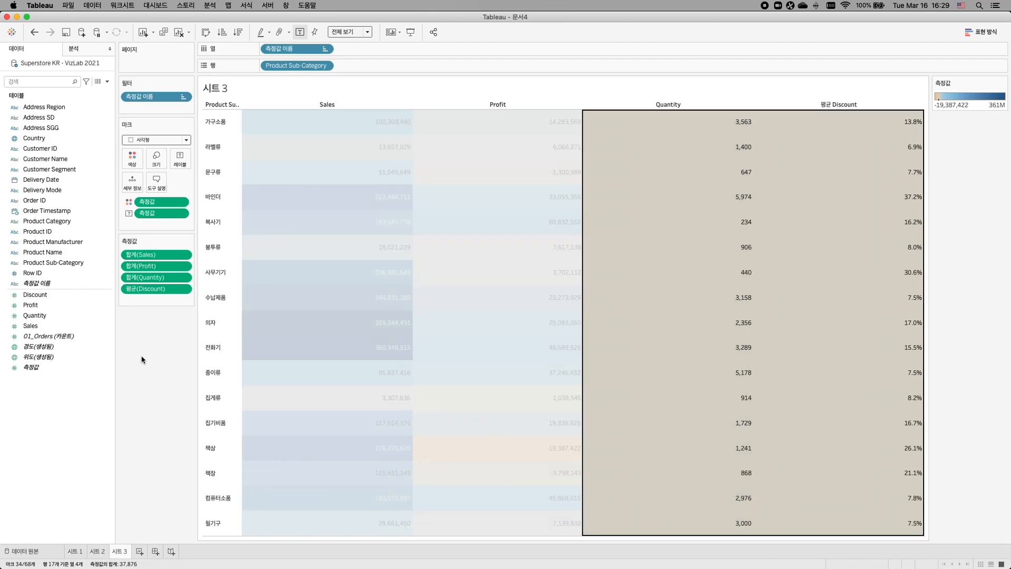
key(Escape)
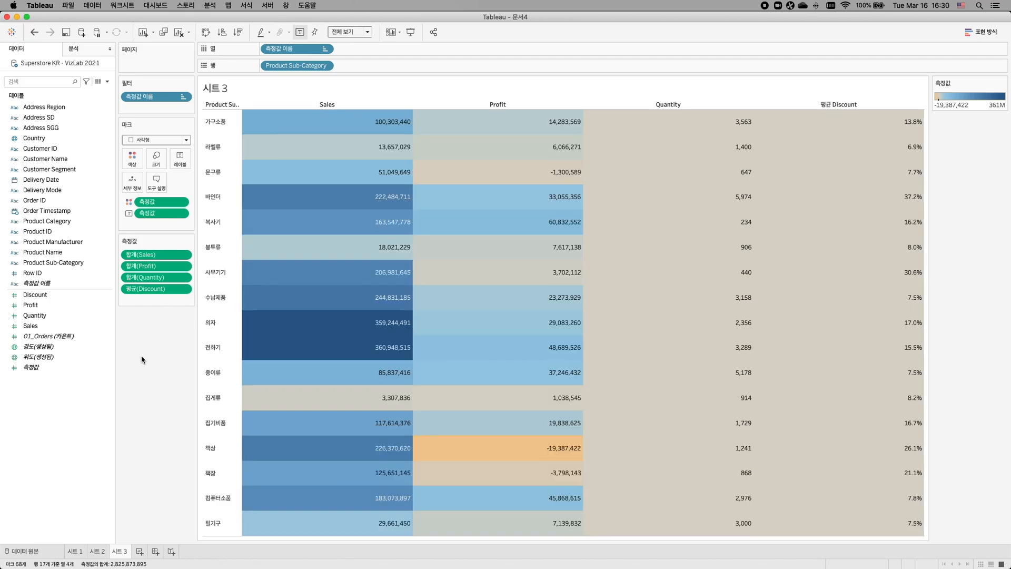
Try separate legends (별도의 범례 사용) for the measure values on colour, and undo it.
right_click(155, 204)
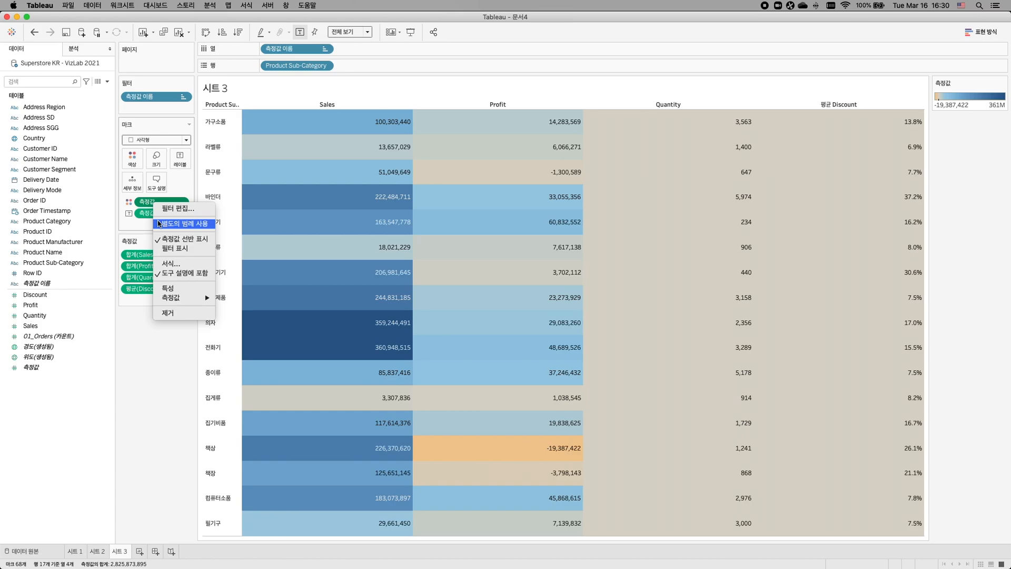
click(159, 224)
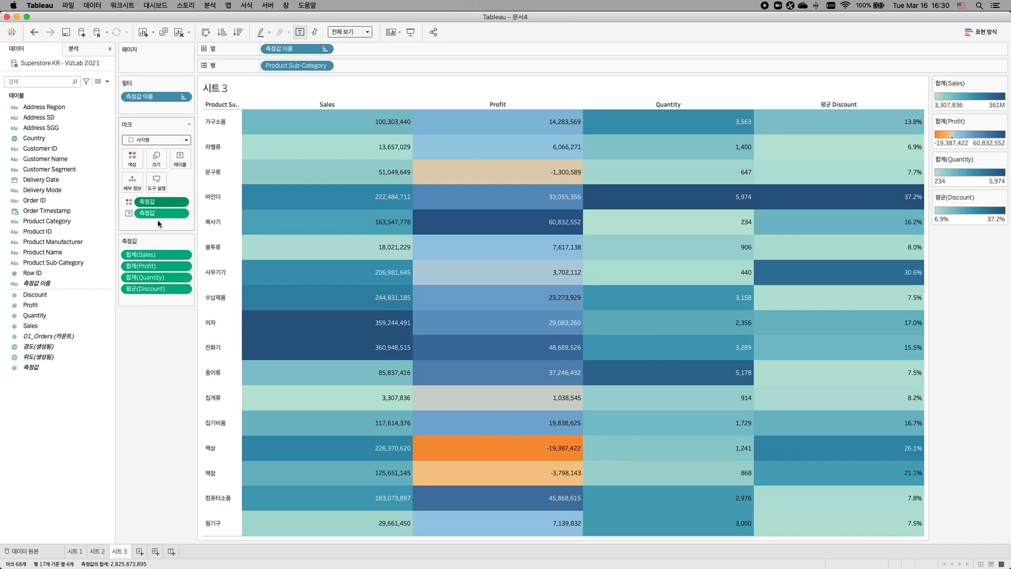
click(34, 32)
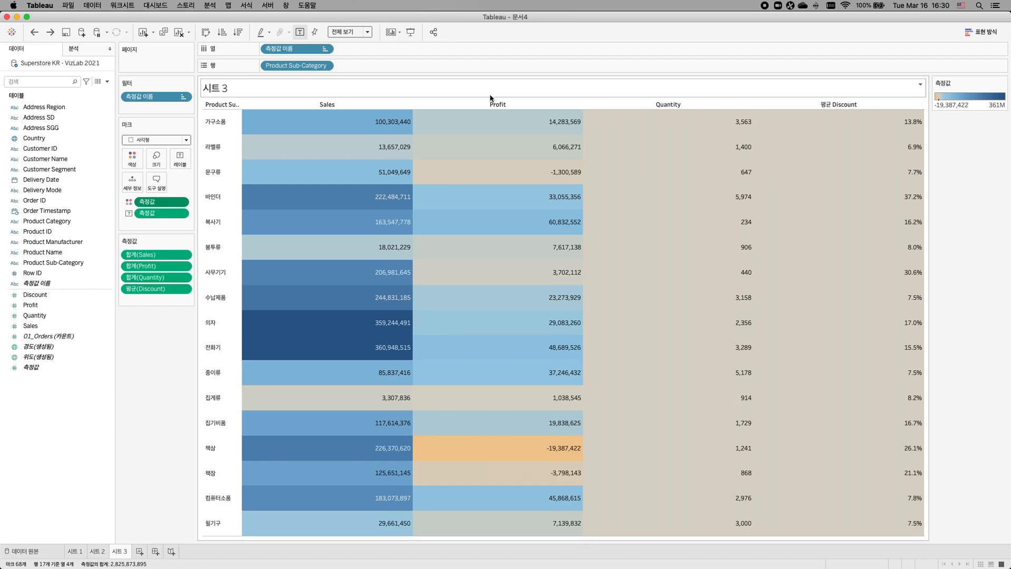
Use separate legends (별도의 범례 사용) for the measure values on colour and check the 바인더 cell in the Quantity column.
right_click(155, 206)
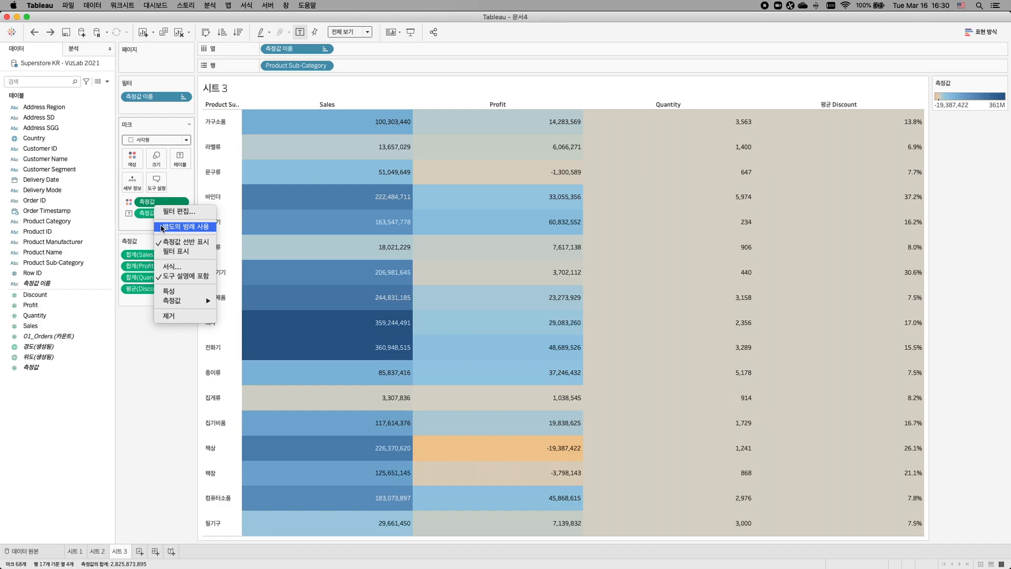
click(161, 227)
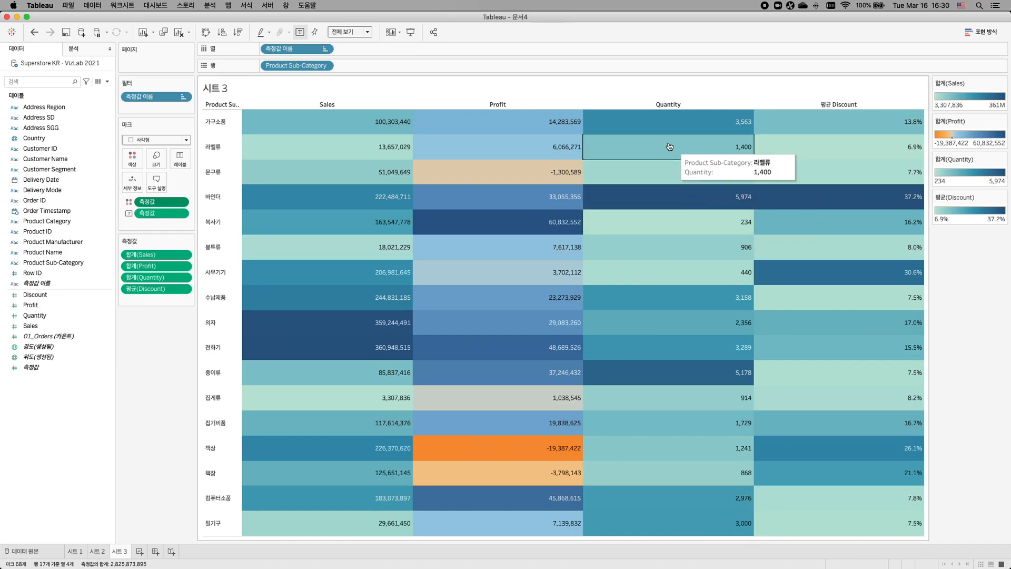
mouse_move(658, 141)
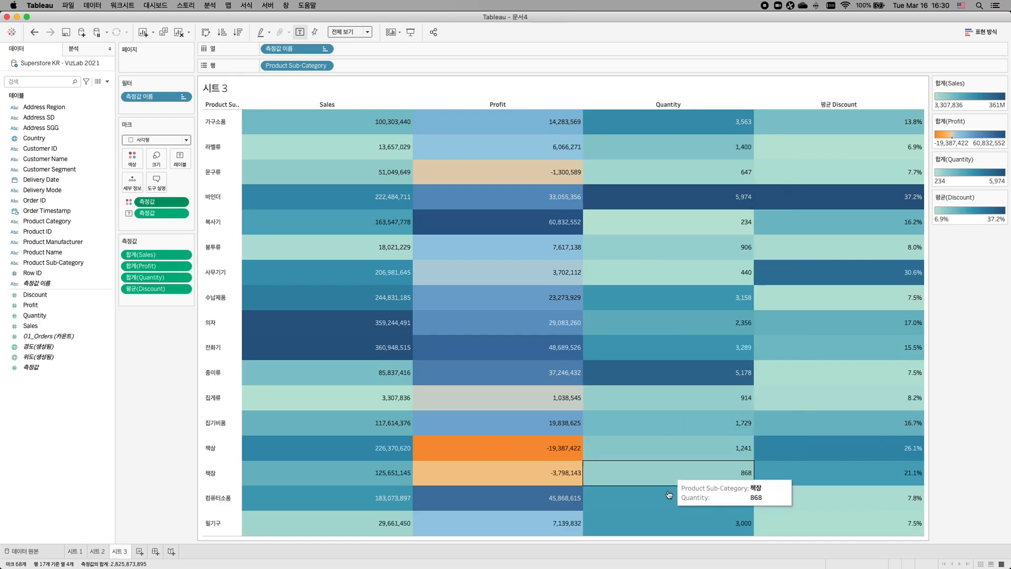
click(664, 203)
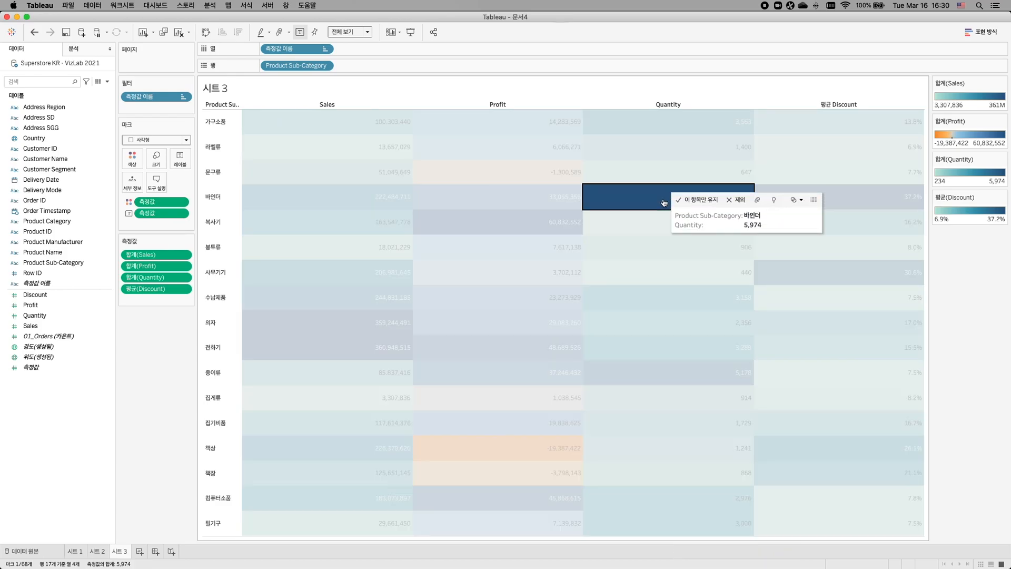
click(664, 203)
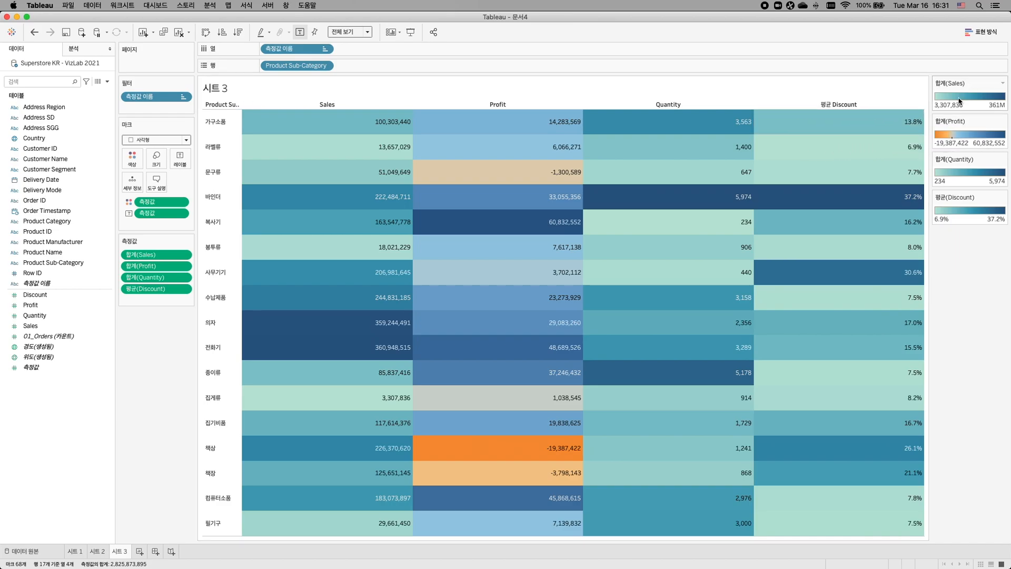
Set the Quantity legend's colour palette to orange (주황색).
double_click(961, 175)
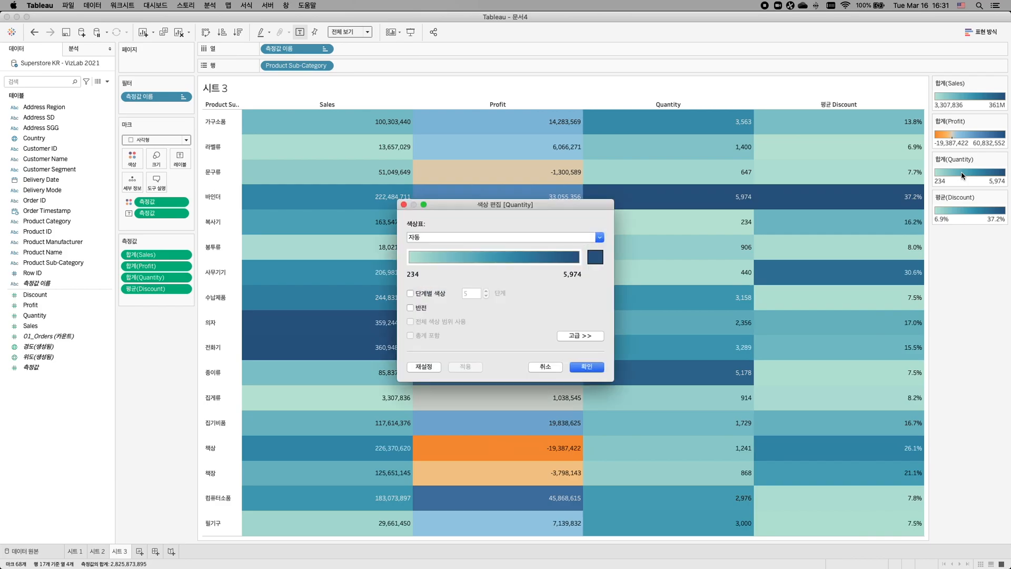
click(546, 237)
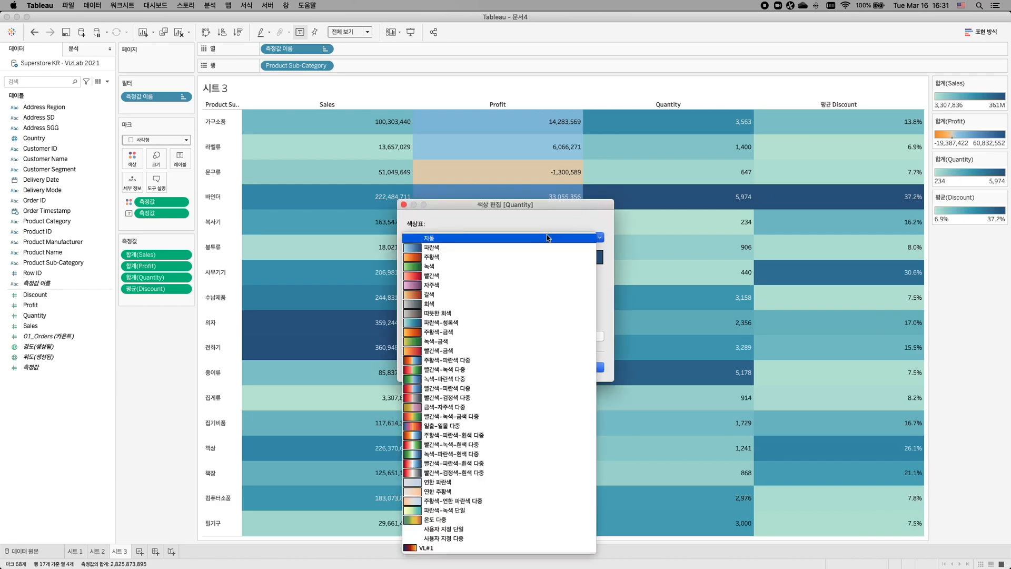
click(524, 257)
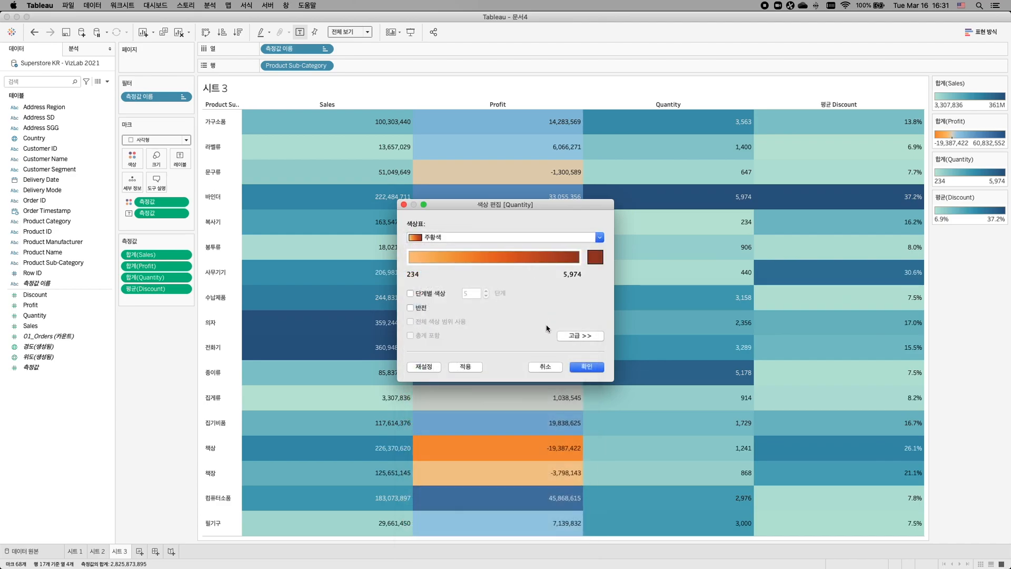
click(587, 367)
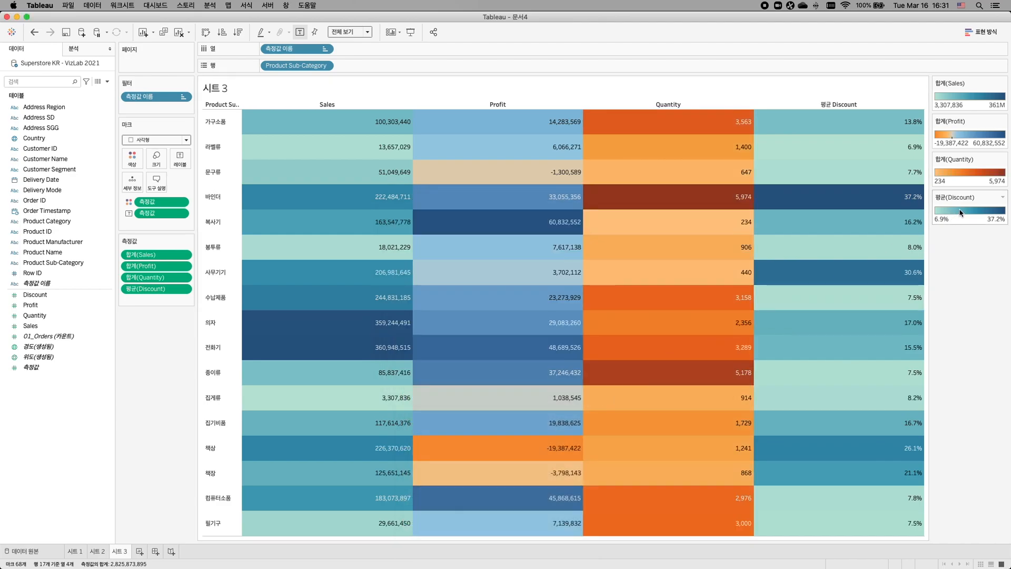
Set the average Discount legend's colour palette to red (빨간색).
double_click(961, 213)
click(474, 238)
click(446, 275)
click(585, 371)
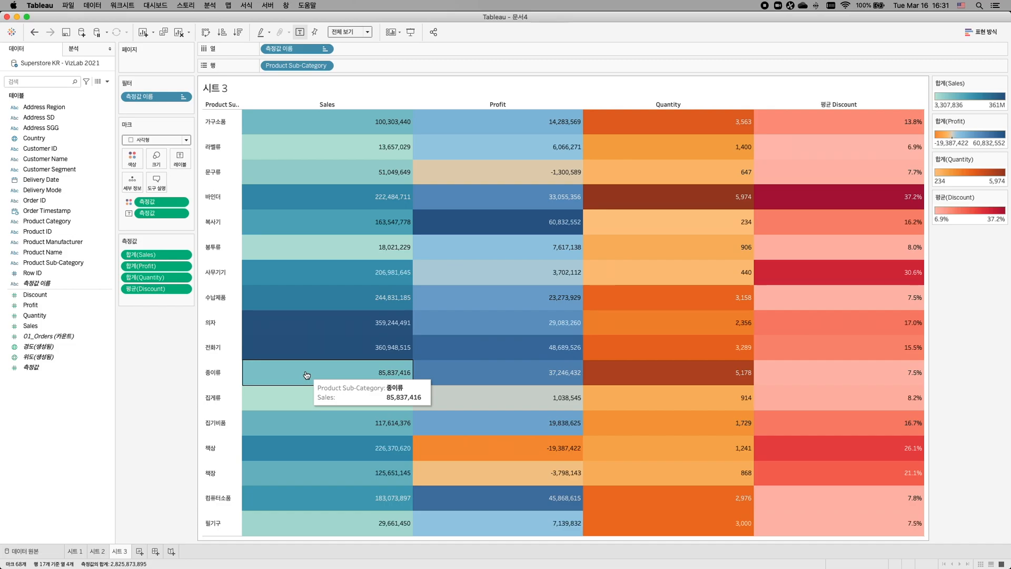
right_click(162, 203)
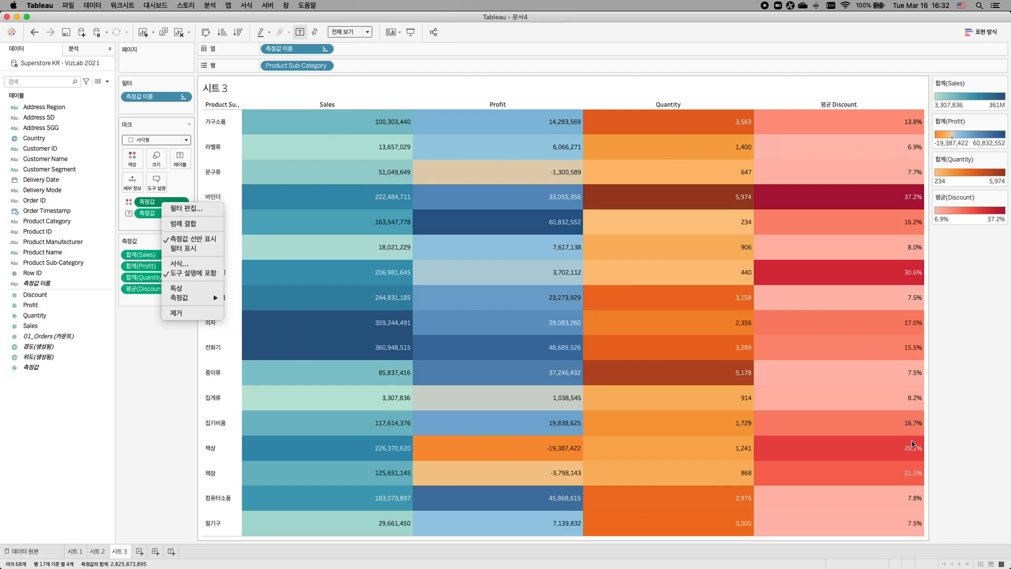
click(994, 366)
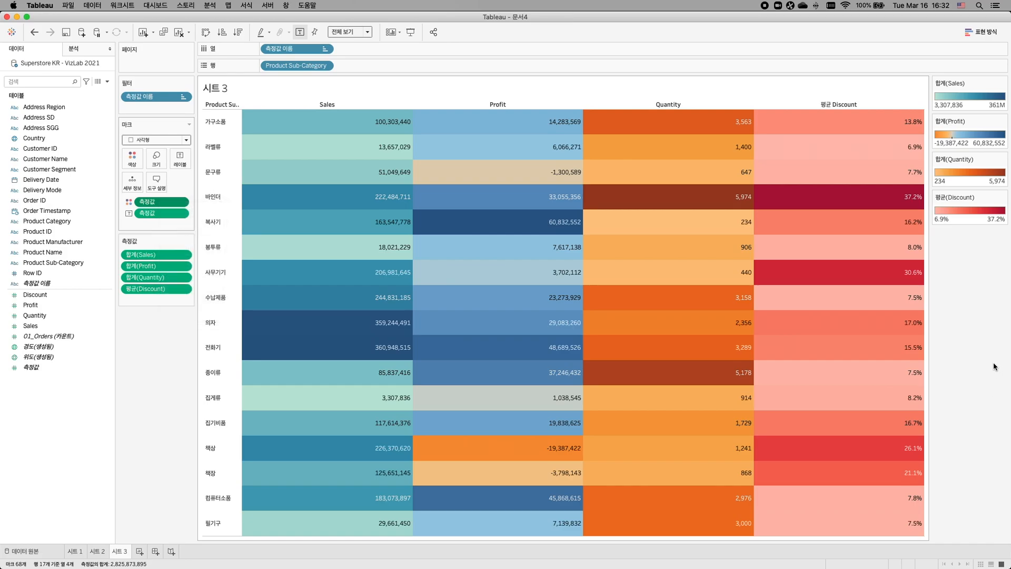